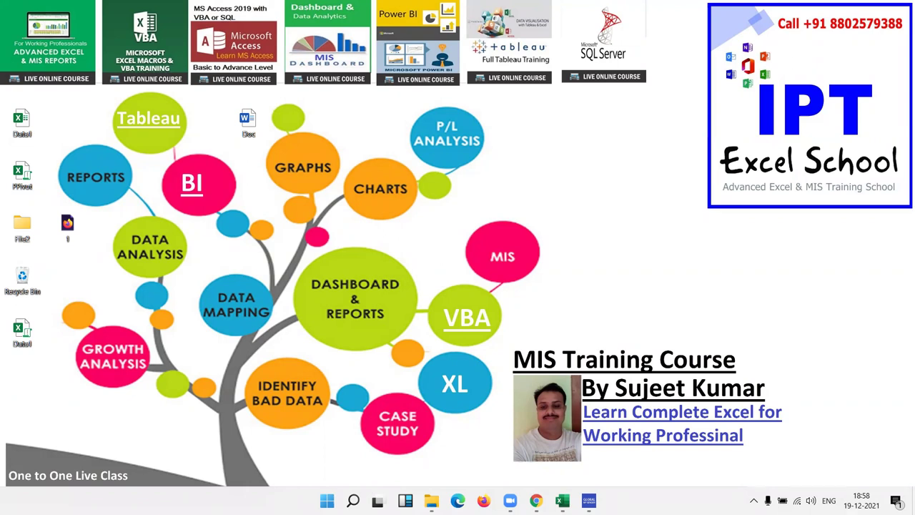
Step: Restore the workbook window and return to the top of the Data sheet
{"action": "left_click", "coordinate": [562, 500]}
{"action": "left_click", "coordinate": [439, 250]}
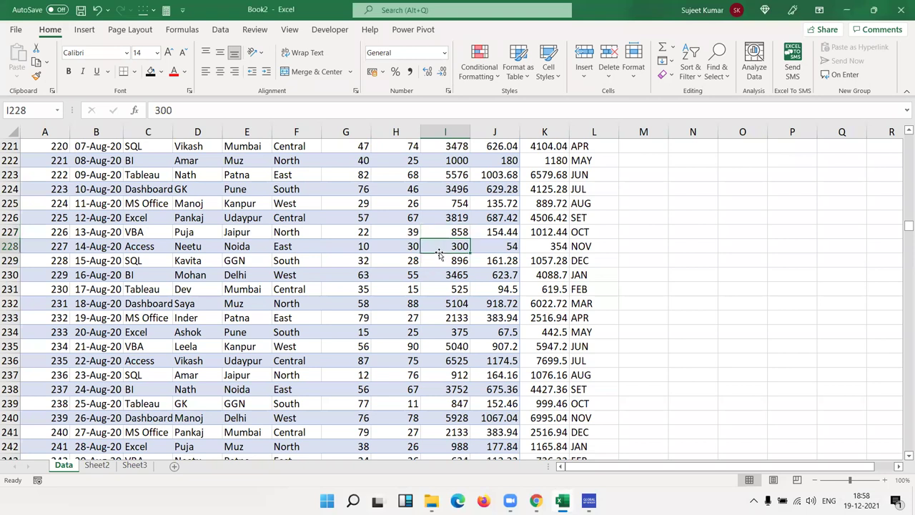
{"action": "scroll", "coordinate": [428, 271], "scroll_direction": "up", "scroll_amount": 20}
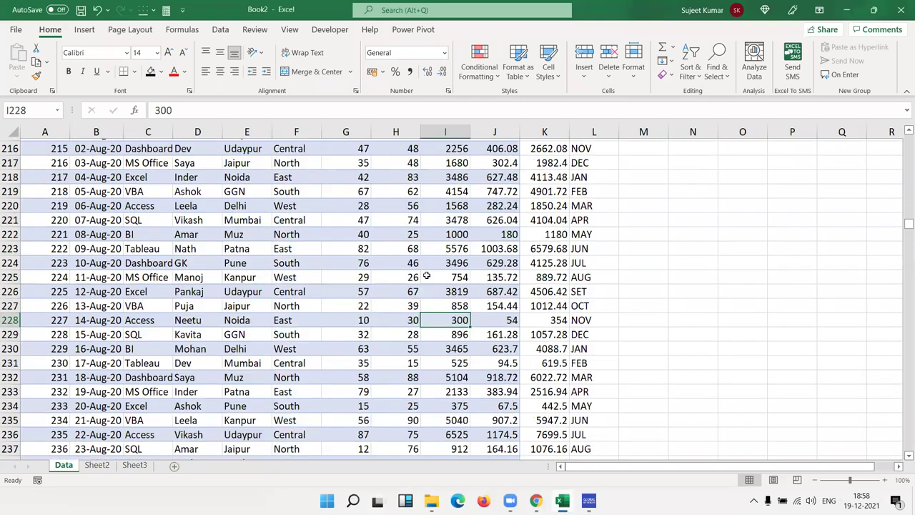
{"action": "scroll", "coordinate": [425, 275], "scroll_direction": "up", "scroll_amount": 20}
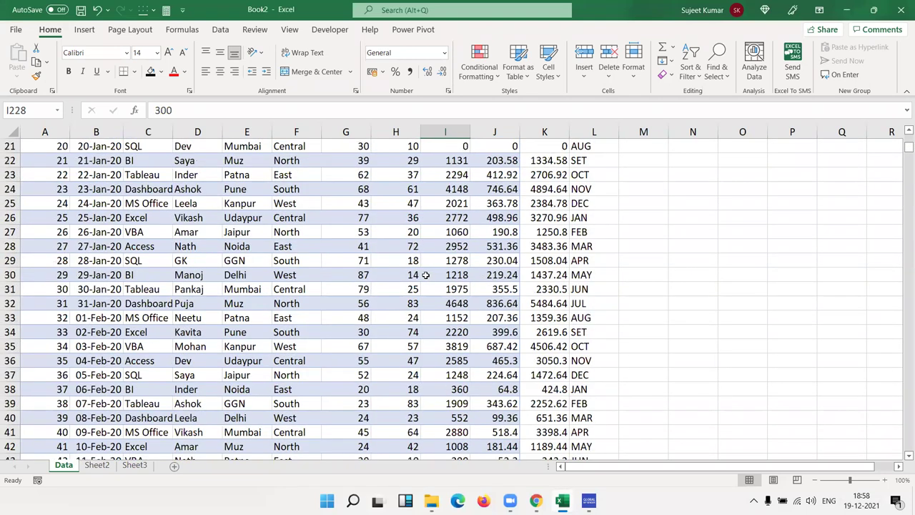
{"action": "key", "text": "ctrl+Up"}
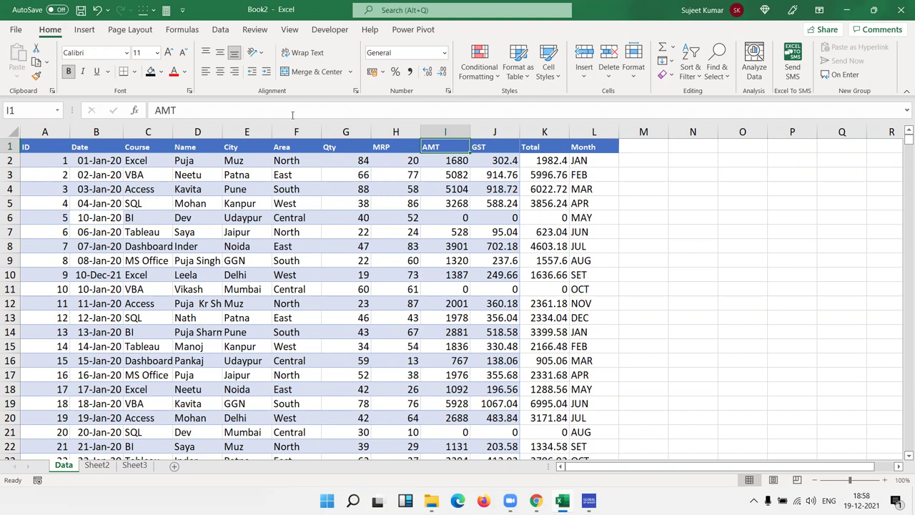
Step: Copy the entire Area column F
{"action": "left_click", "coordinate": [145, 149]}
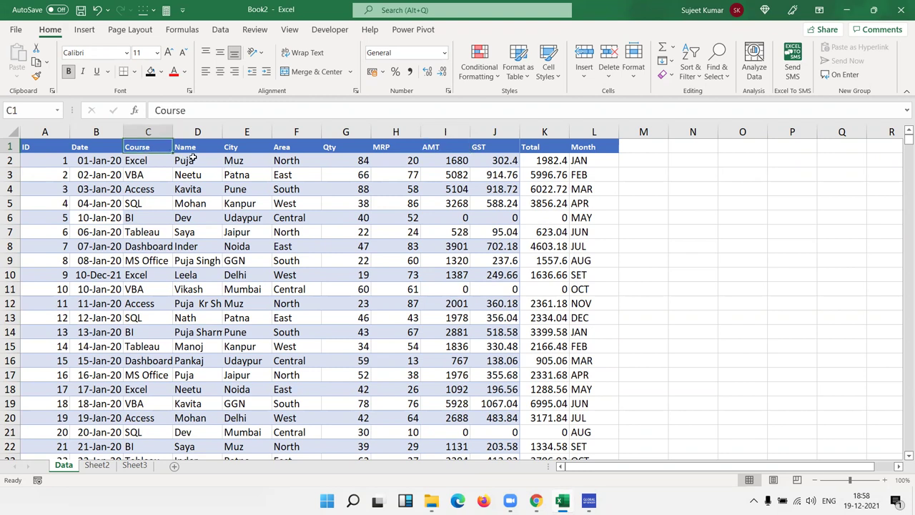
{"action": "left_click_drag", "start_coordinate": [187, 147], "coordinate": [189, 204]}
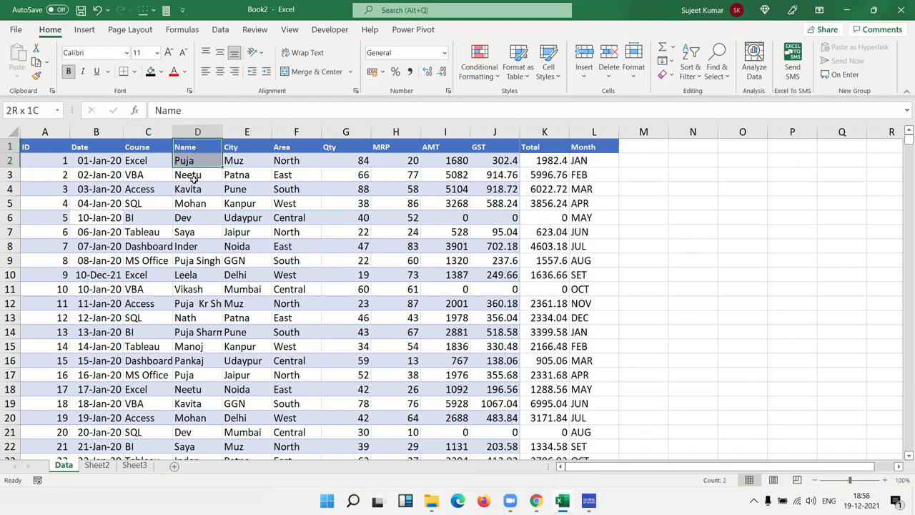
{"action": "left_click_drag", "start_coordinate": [284, 147], "coordinate": [286, 191]}
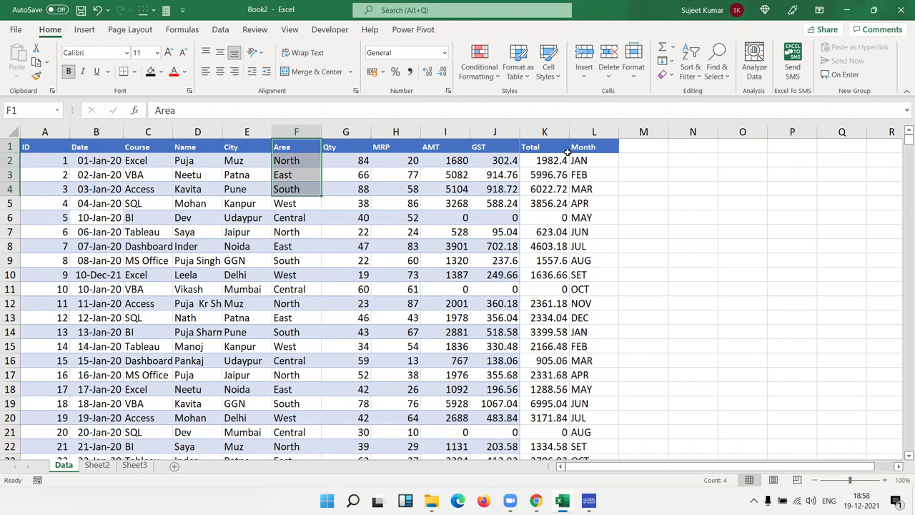
{"action": "left_click", "coordinate": [289, 227]}
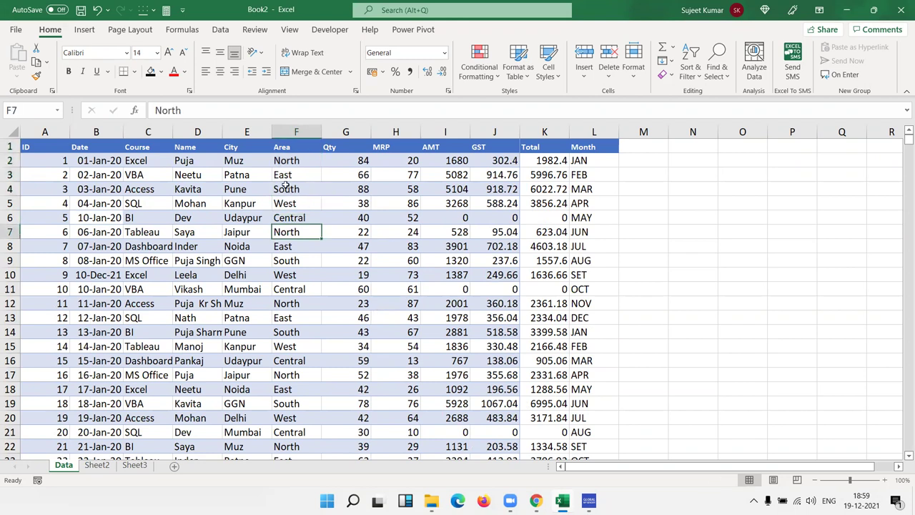
{"action": "left_click", "coordinate": [288, 155]}
{"action": "left_click", "coordinate": [287, 194]}
{"action": "left_click", "coordinate": [287, 129]}
{"action": "key", "text": "ctrl+c"}
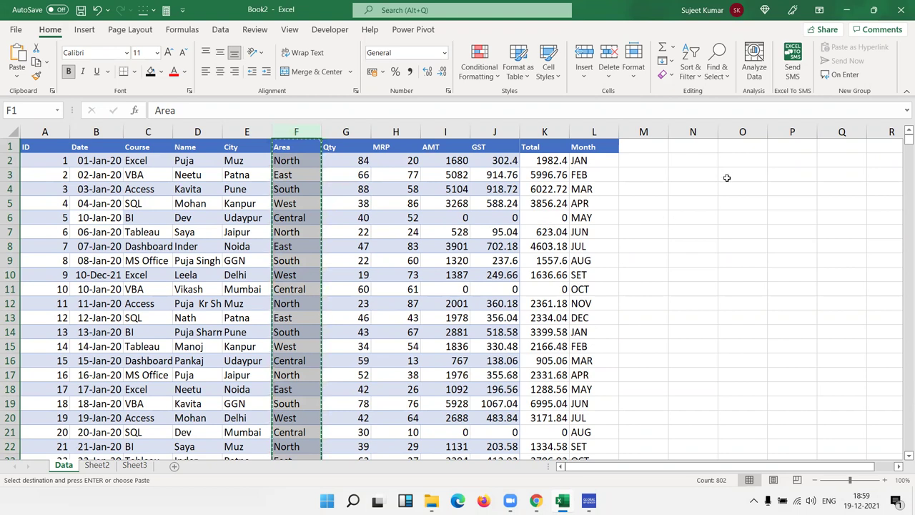
Step: Paste the copied Area column into column O, starting at O1
{"action": "left_click", "coordinate": [725, 147]}
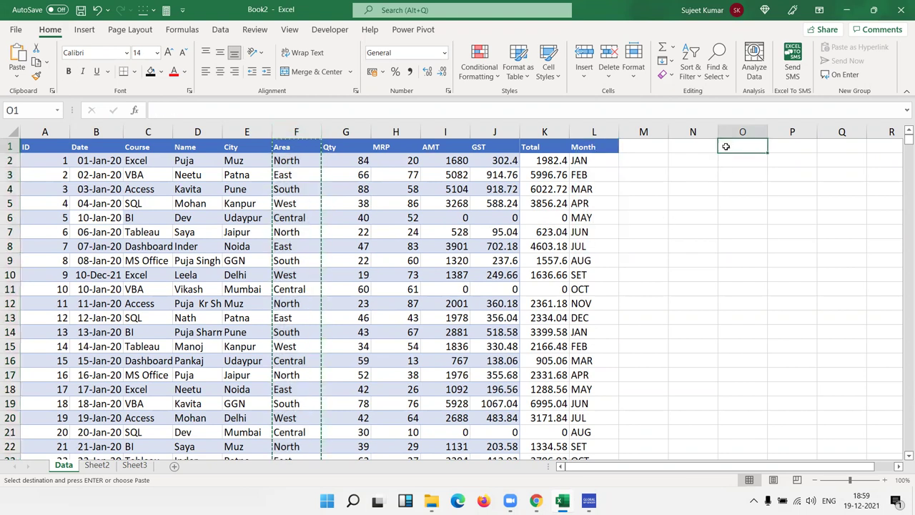
{"action": "key", "text": "ctrl+v"}
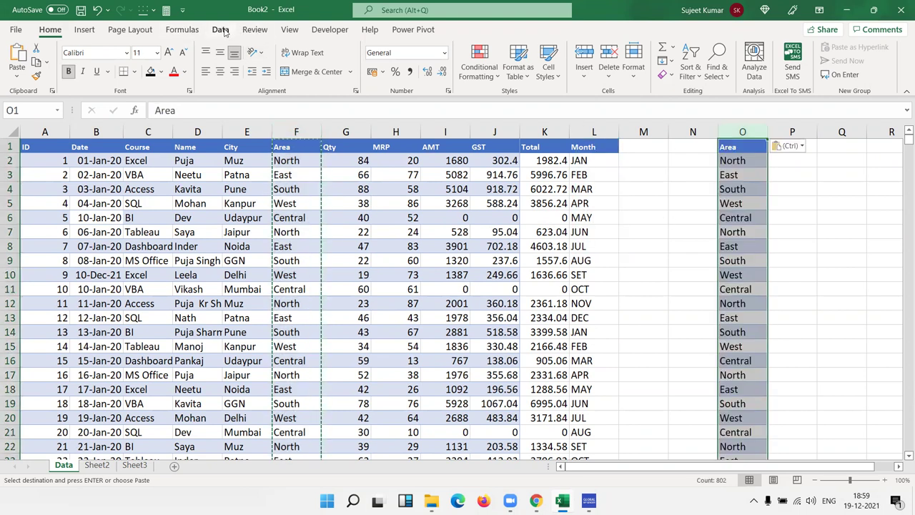
{"action": "left_click", "coordinate": [221, 29]}
{"action": "left_click", "coordinate": [329, 30]}
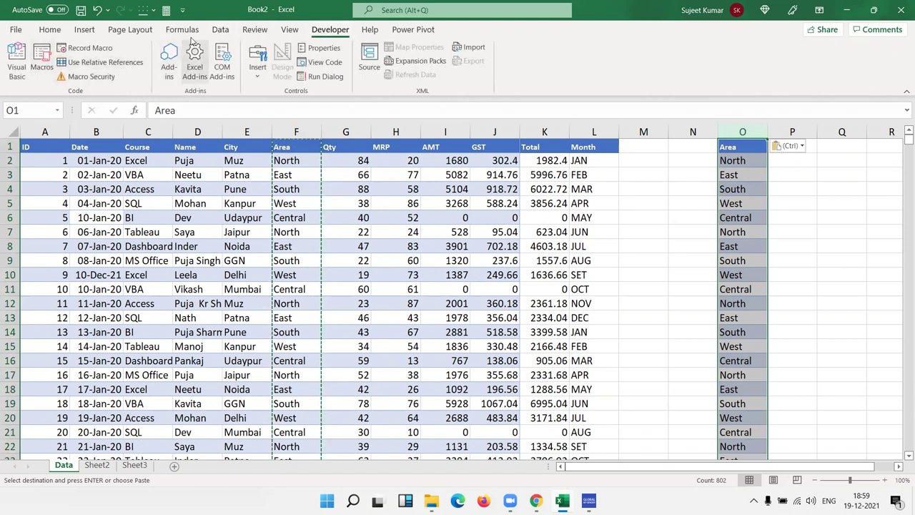
{"action": "left_click", "coordinate": [221, 31]}
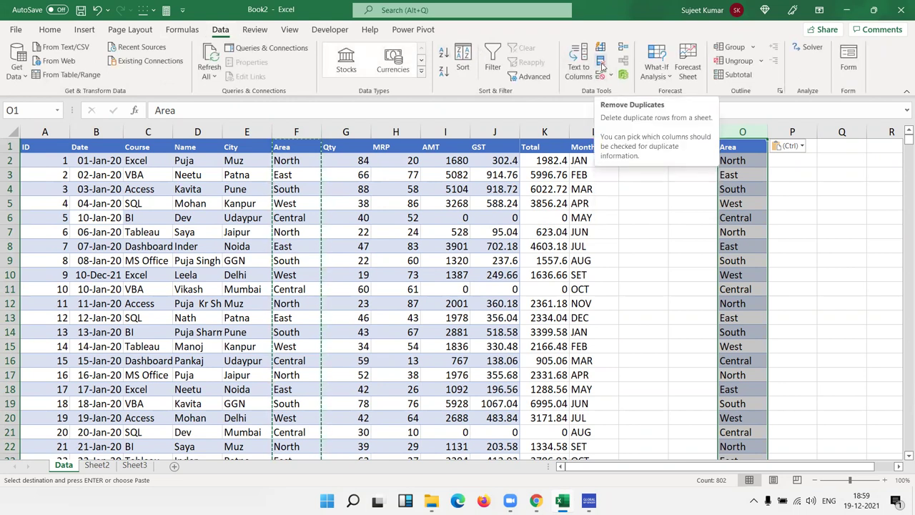
Step: Remove duplicates from the column O list, leaving North, East, South, West, Central in O2:O6
{"action": "left_click", "coordinate": [601, 63]}
{"action": "left_click", "coordinate": [481, 414]}
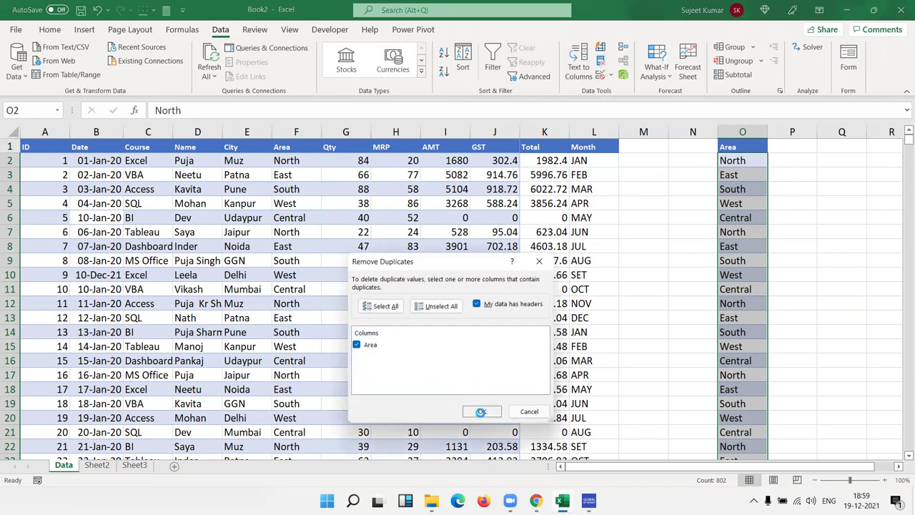
{"action": "left_click", "coordinate": [461, 281]}
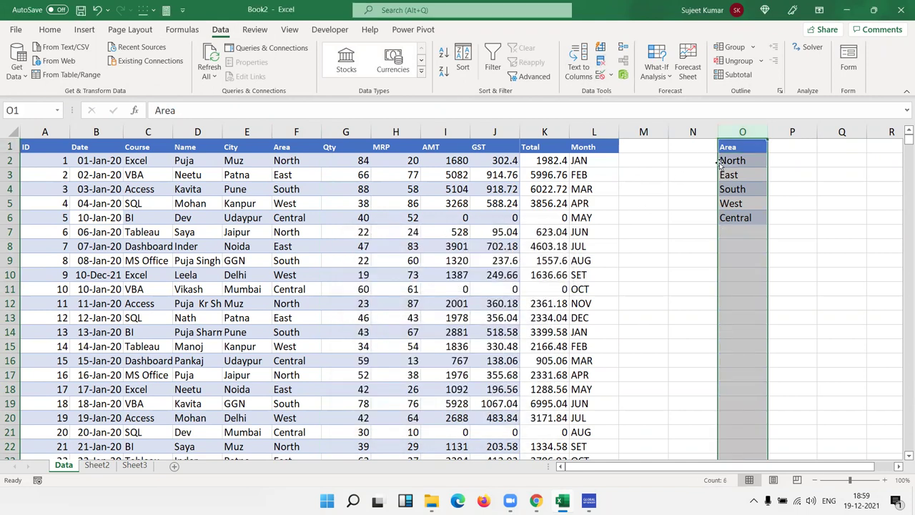
{"action": "left_click_drag", "start_coordinate": [724, 163], "coordinate": [727, 214]}
Step: Record a new macro, Macro1, stored in This Workbook, starting from cell A1
{"action": "left_click", "coordinate": [464, 202]}
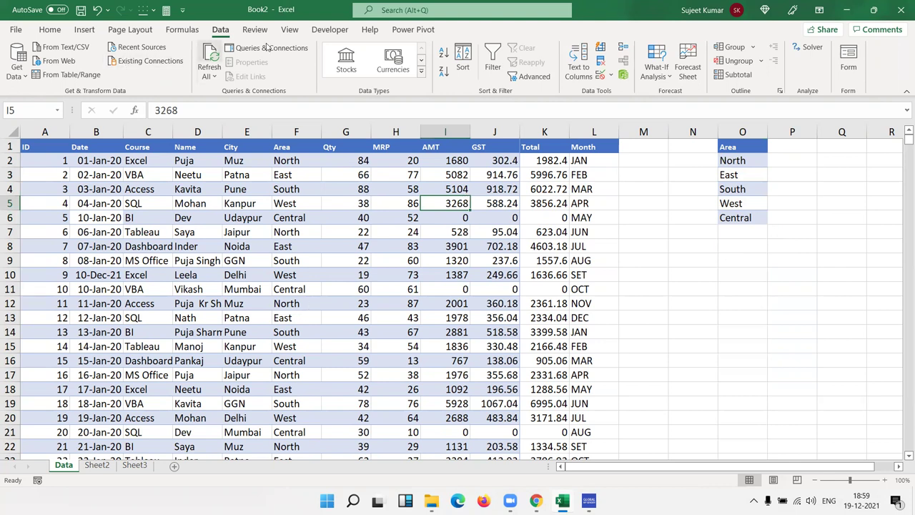
{"action": "left_click", "coordinate": [37, 481]}
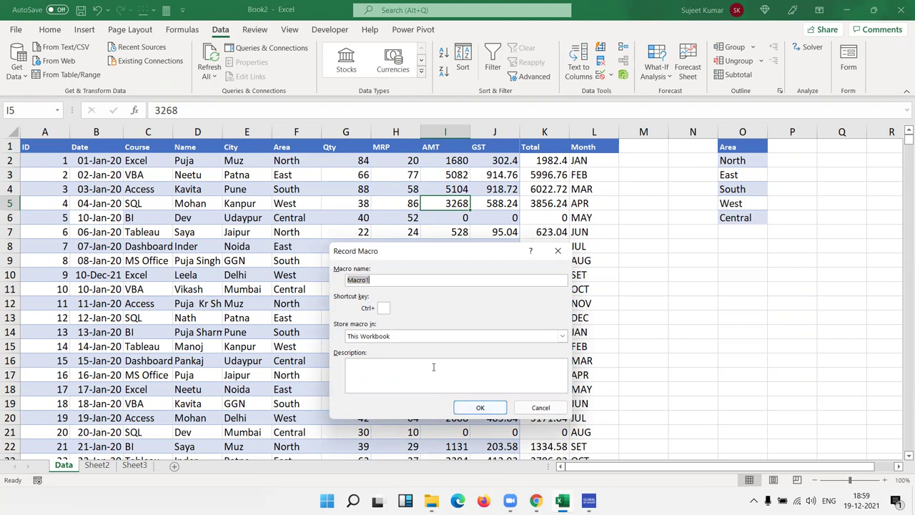
{"action": "left_click", "coordinate": [479, 407]}
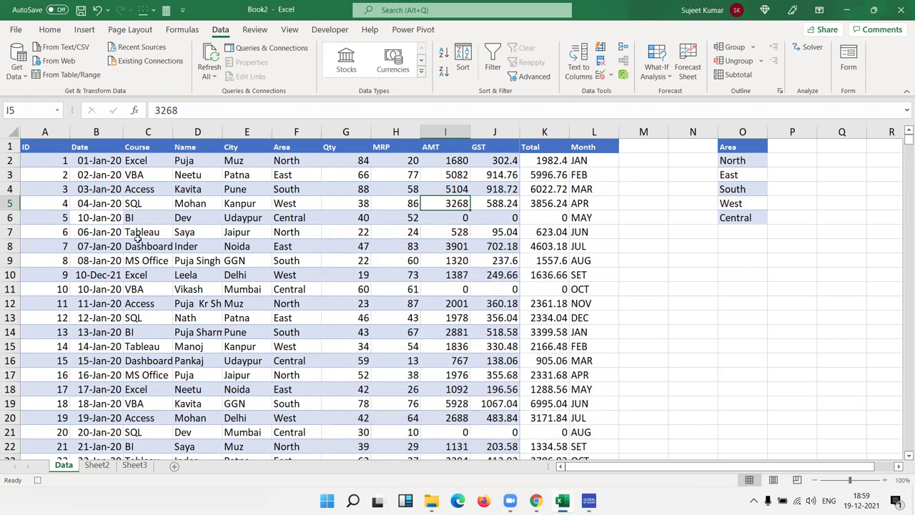
{"action": "left_click", "coordinate": [47, 147]}
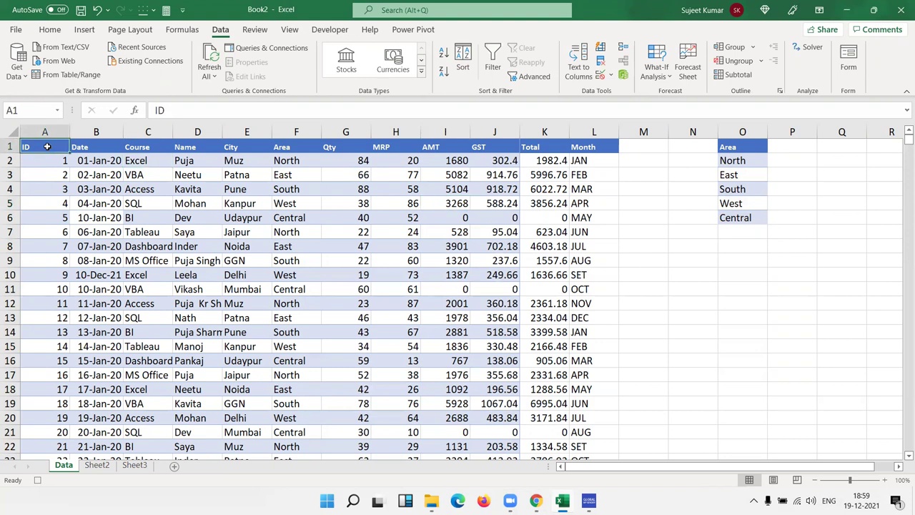
Step: Turn on header filters and filter the Area column to East only (159 of 801 records)
{"action": "key", "text": "ctrl+shift+l"}
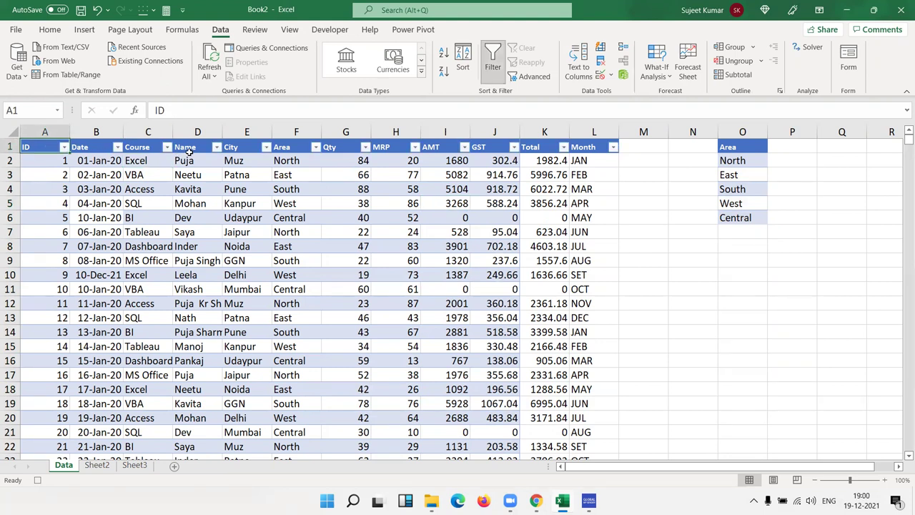
{"action": "left_click", "coordinate": [284, 148]}
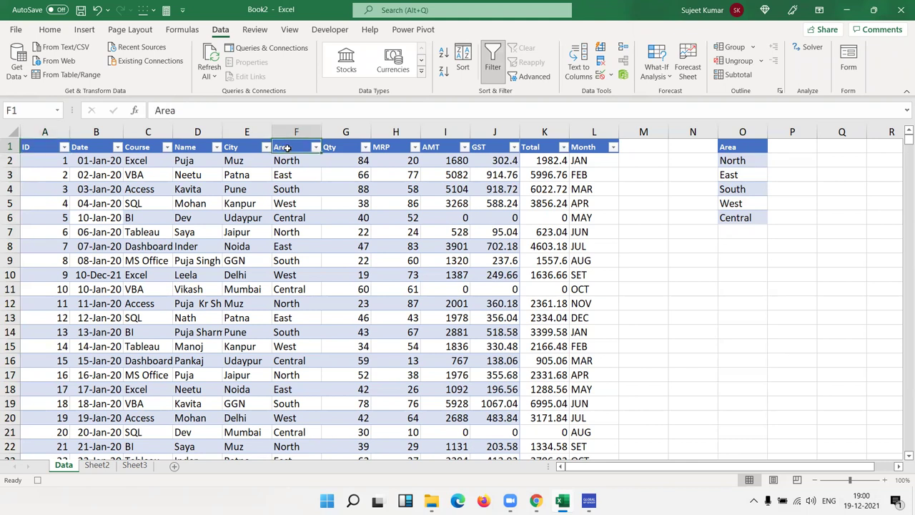
{"action": "left_click", "coordinate": [314, 150]}
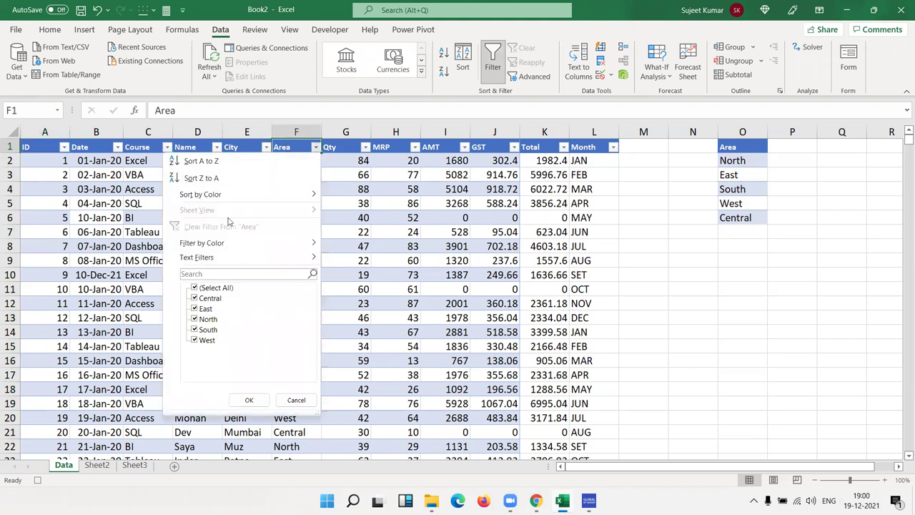
{"action": "left_click", "coordinate": [200, 287]}
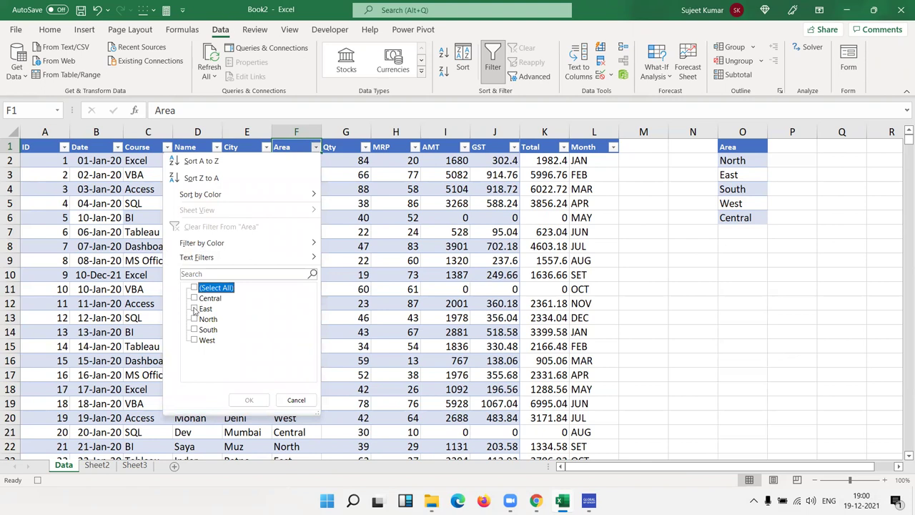
{"action": "left_click", "coordinate": [195, 309]}
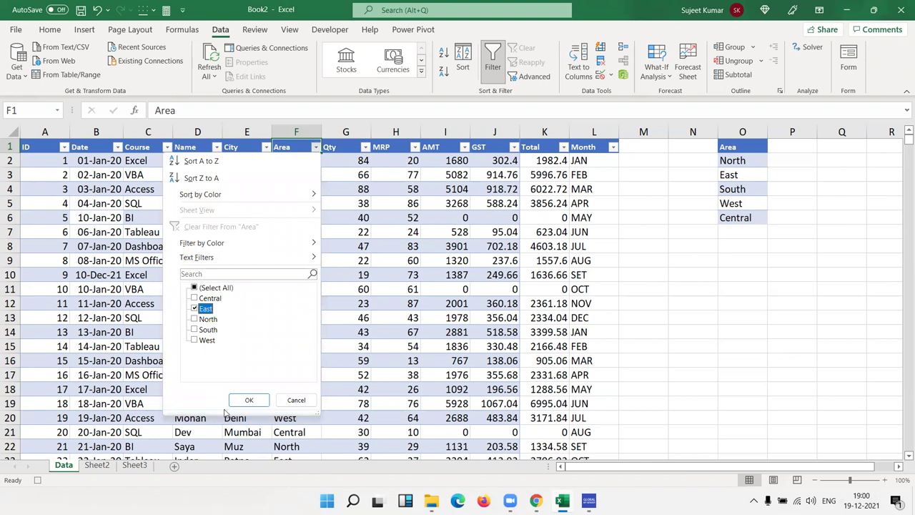
{"action": "left_click", "coordinate": [248, 401]}
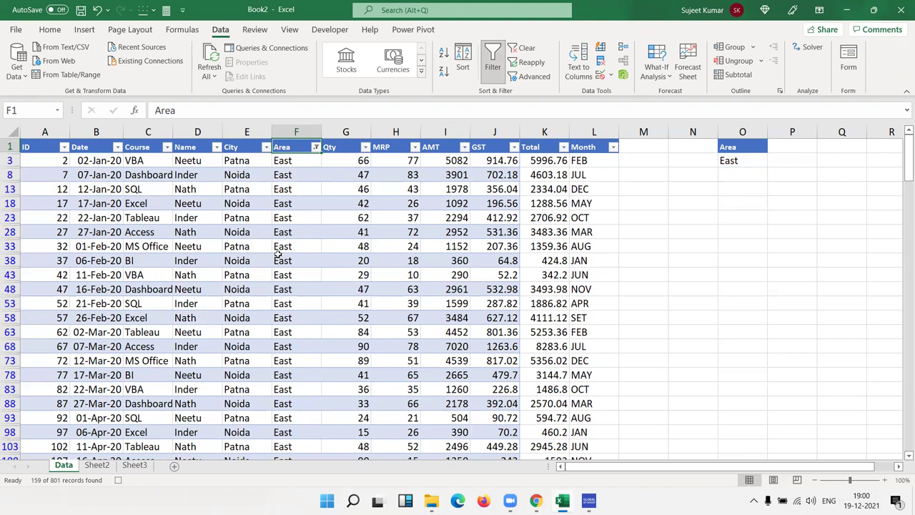
{"action": "scroll", "coordinate": [278, 254], "scroll_direction": "down", "scroll_amount": 1}
{"action": "scroll", "coordinate": [278, 253], "scroll_direction": "up", "scroll_amount": 1}
Step: Start a Save As with PDF as the file type and East as the name
{"action": "left_click", "coordinate": [18, 30]}
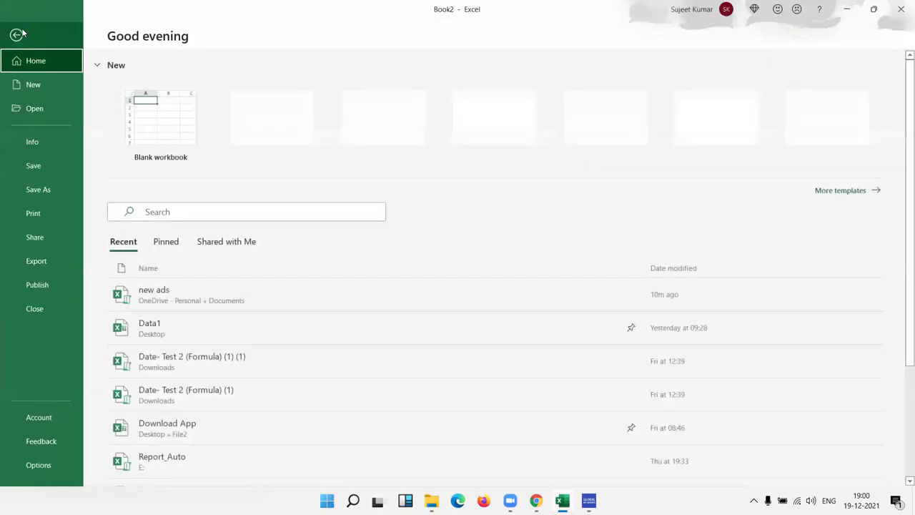
{"action": "left_click", "coordinate": [37, 193]}
{"action": "left_click", "coordinate": [152, 233]}
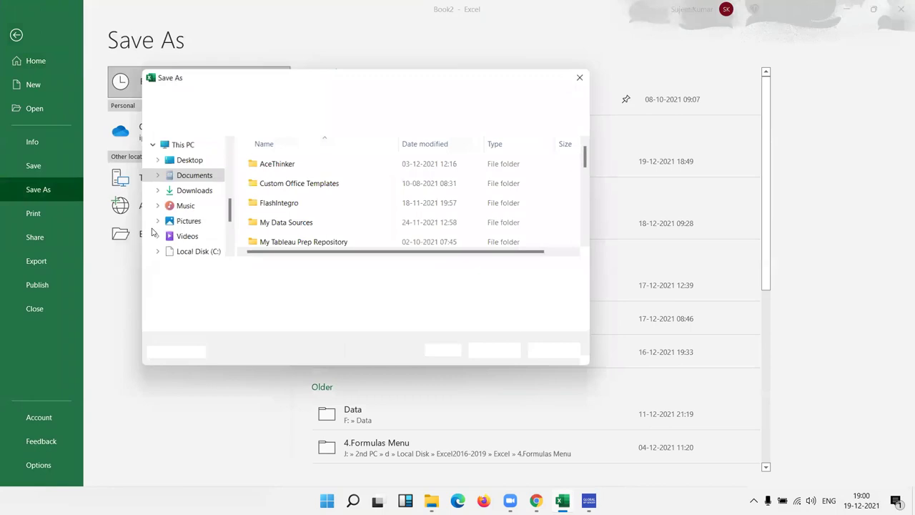
{"action": "left_click", "coordinate": [226, 284]}
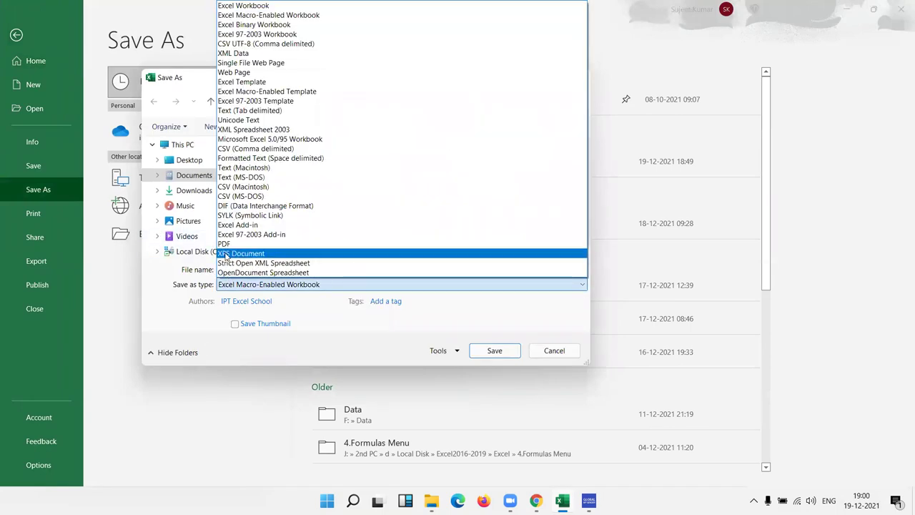
{"action": "left_click", "coordinate": [227, 243]}
{"action": "double_click", "coordinate": [229, 269]}
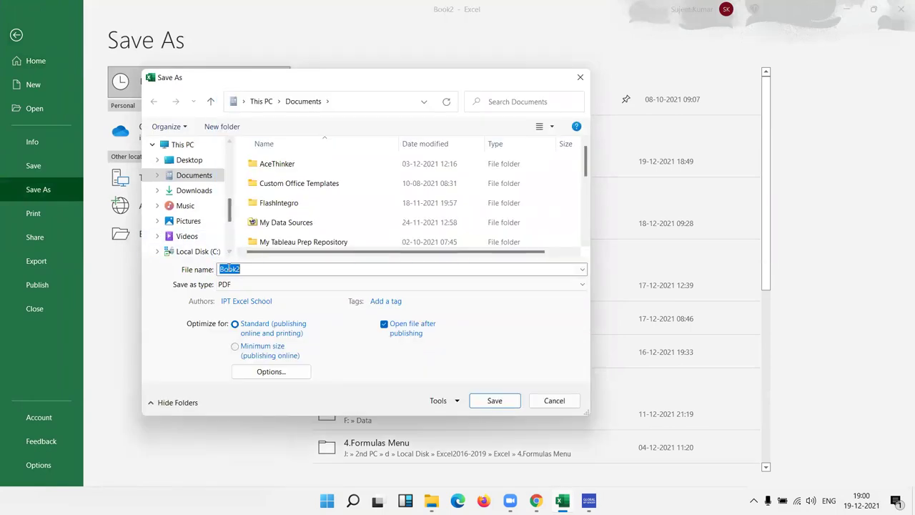
{"action": "type", "text": "Eas"}
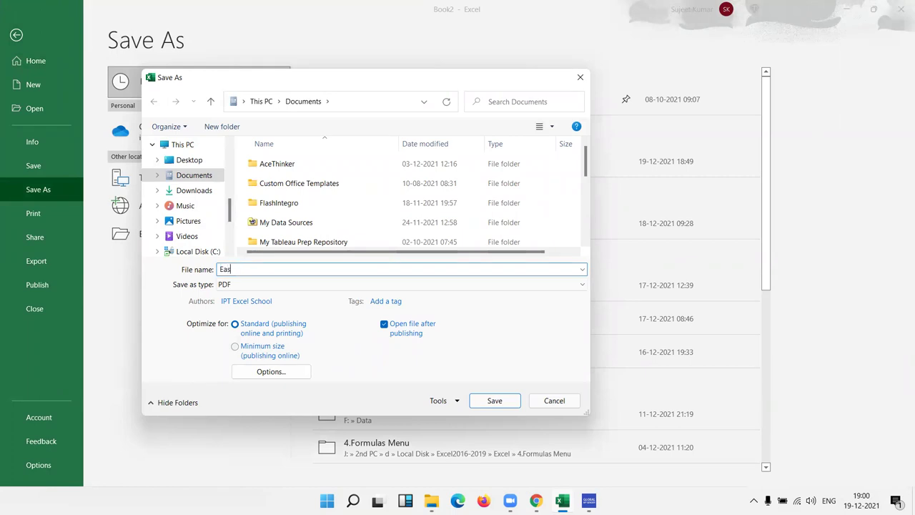
{"action": "type", "text": "t"}
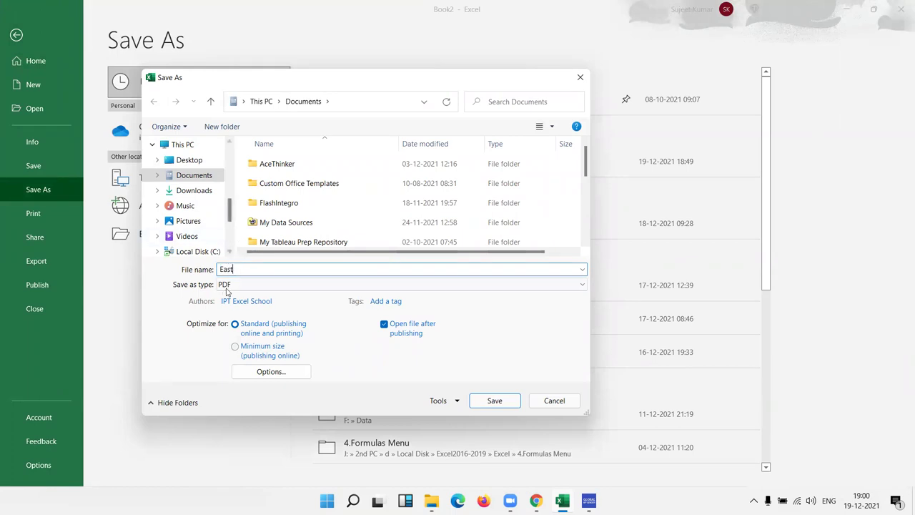
Step: Save the East PDF into F:\Data with 'Open file after publishing' turned off
{"action": "scroll", "coordinate": [250, 236], "scroll_direction": "down", "scroll_amount": 2}
{"action": "scroll", "coordinate": [190, 235], "scroll_direction": "down", "scroll_amount": 2}
{"action": "scroll", "coordinate": [201, 219], "scroll_direction": "down", "scroll_amount": 1}
{"action": "left_click", "coordinate": [200, 206]}
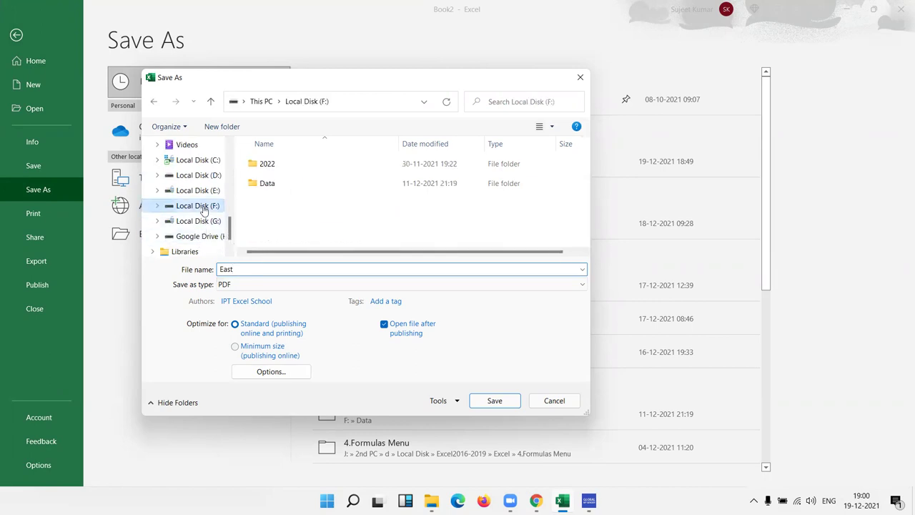
{"action": "double_click", "coordinate": [263, 184]}
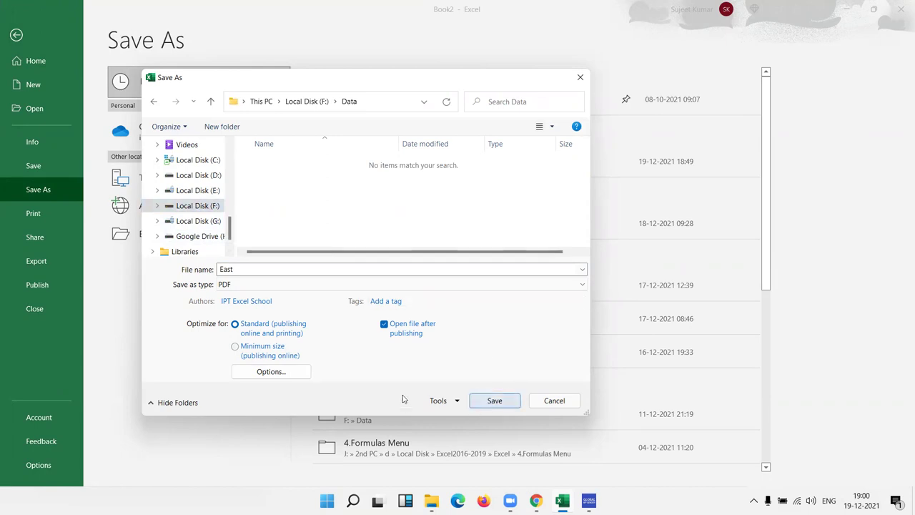
{"action": "left_click", "coordinate": [384, 325]}
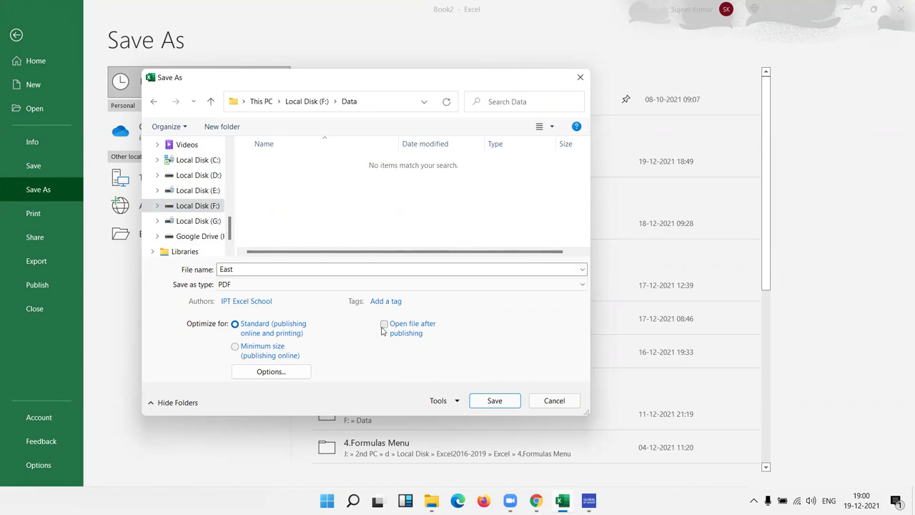
{"action": "left_click", "coordinate": [501, 402]}
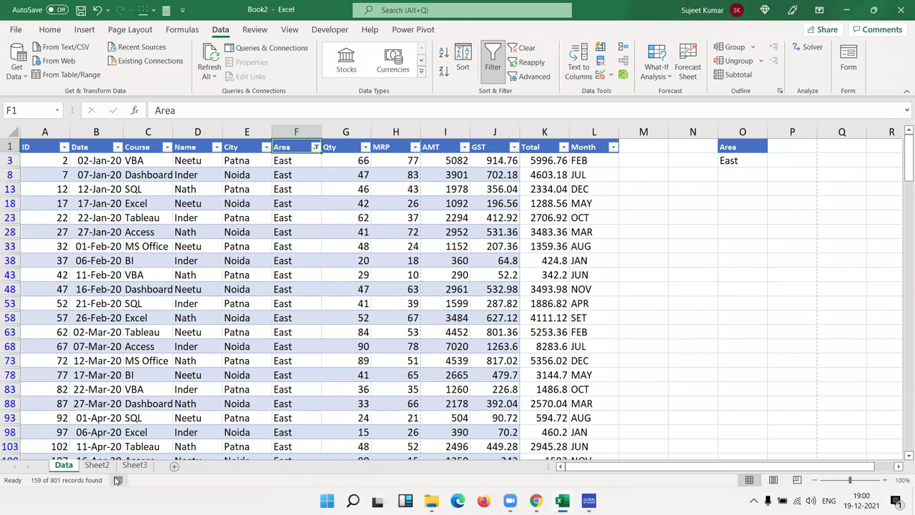
{"action": "left_click", "coordinate": [147, 331]}
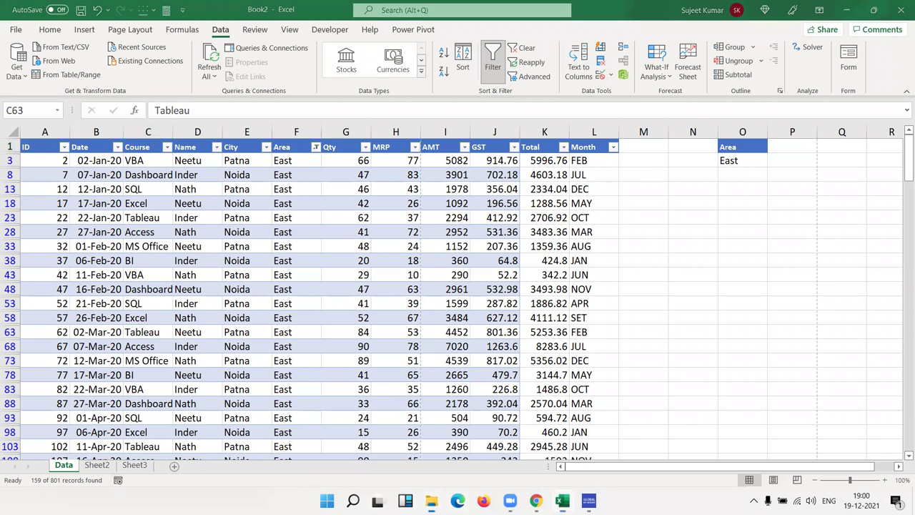
{"action": "left_click", "coordinate": [430, 501]}
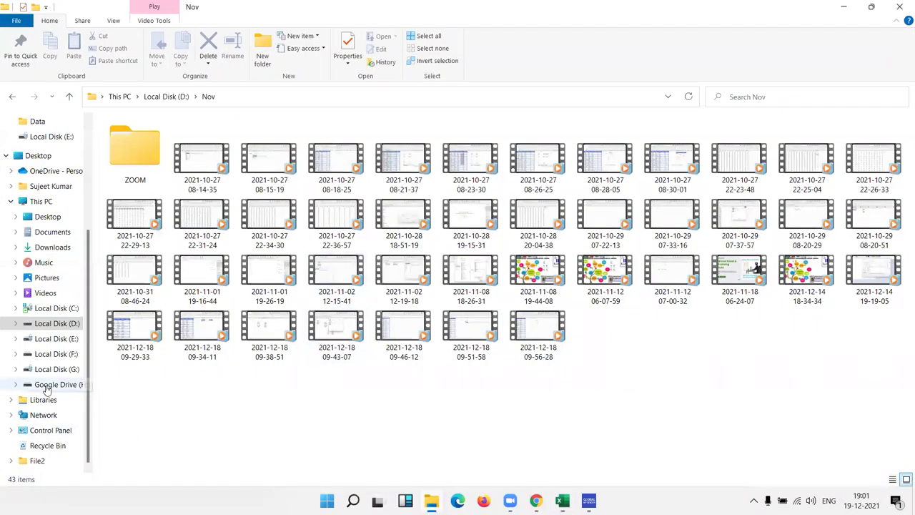
Step: Open East.pdf from the F:\Data folder in File Explorer
{"action": "left_click", "coordinate": [69, 354]}
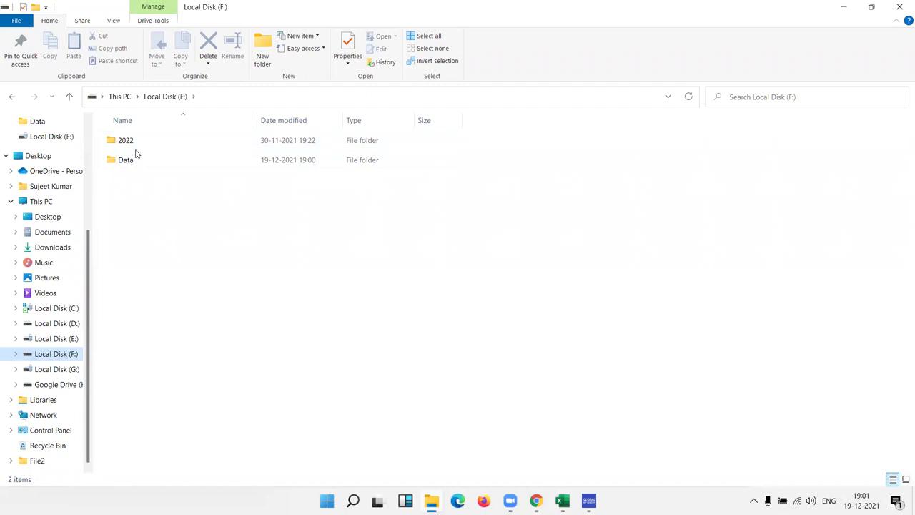
{"action": "double_click", "coordinate": [135, 162]}
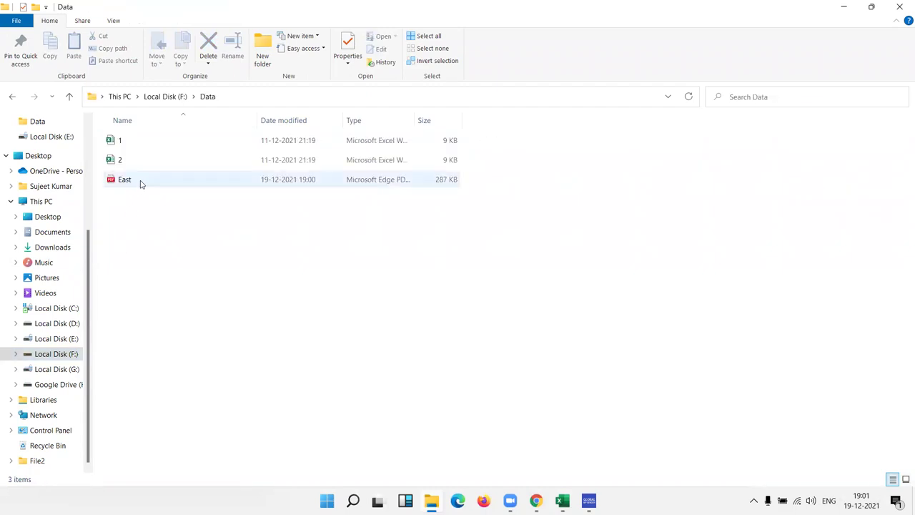
{"action": "double_click", "coordinate": [142, 185]}
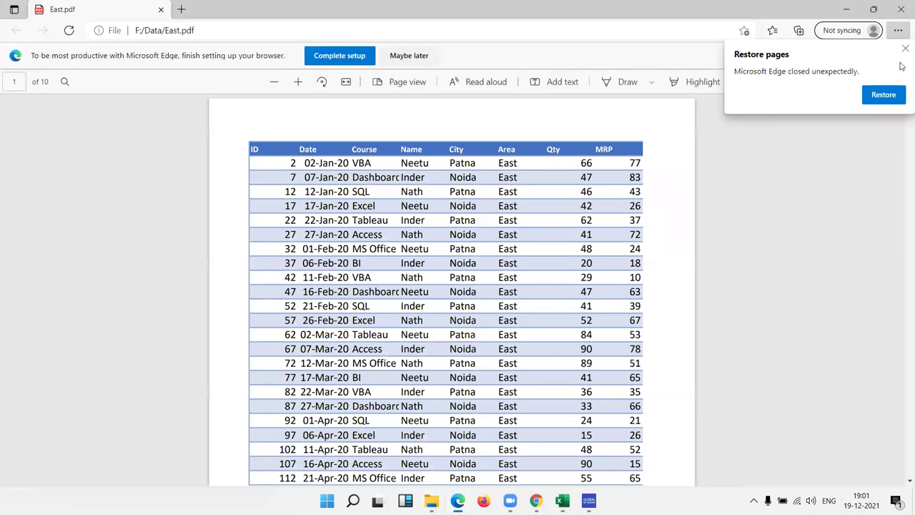
Step: Scroll through the 10-page East PDF of East-only records in Edge
{"action": "left_click", "coordinate": [905, 48]}
{"action": "scroll", "coordinate": [486, 300], "scroll_direction": "down", "scroll_amount": 10}
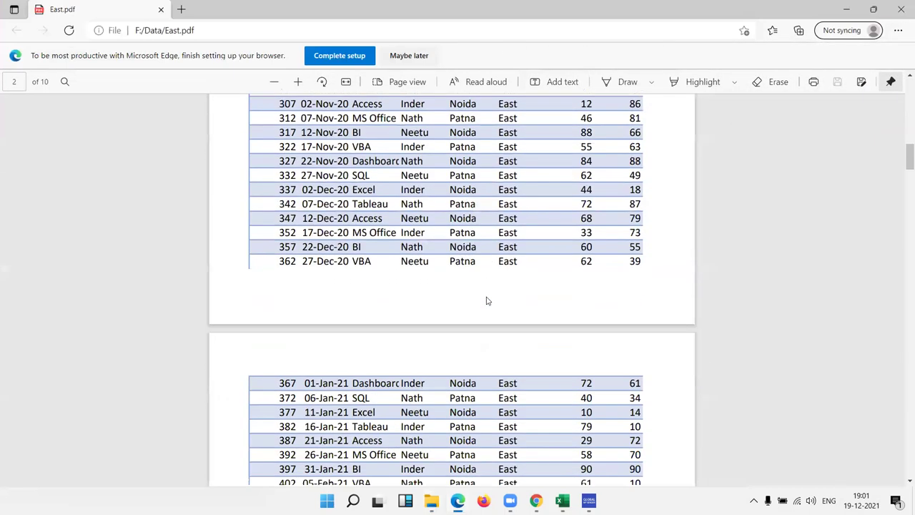
{"action": "scroll", "coordinate": [486, 300], "scroll_direction": "down", "scroll_amount": 6}
{"action": "scroll", "coordinate": [486, 300], "scroll_direction": "down", "scroll_amount": 6}
{"action": "scroll", "coordinate": [486, 300], "scroll_direction": "down", "scroll_amount": 6}
{"action": "scroll", "coordinate": [486, 300], "scroll_direction": "down", "scroll_amount": 6}
{"action": "scroll", "coordinate": [368, 315], "scroll_direction": "down", "scroll_amount": 6}
{"action": "scroll", "coordinate": [367, 314], "scroll_direction": "down", "scroll_amount": 4}
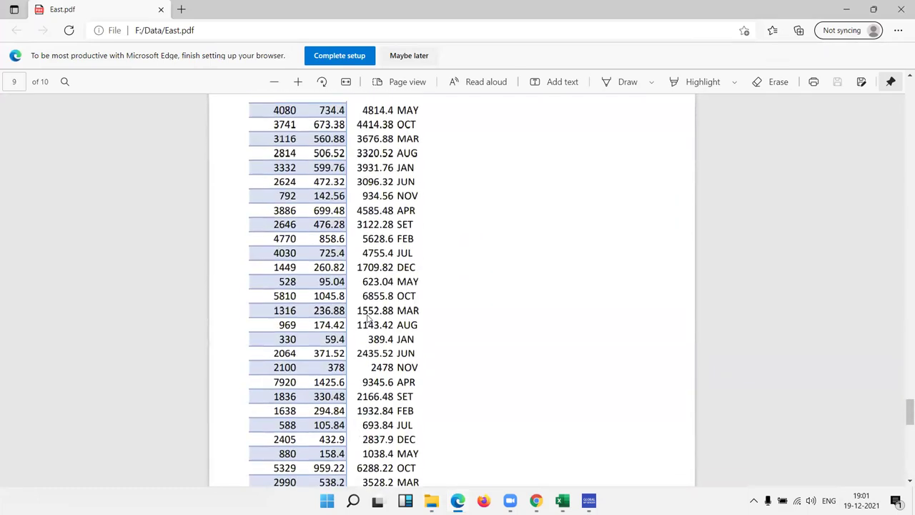
{"action": "scroll", "coordinate": [367, 319], "scroll_direction": "up", "scroll_amount": 5}
{"action": "scroll", "coordinate": [367, 319], "scroll_direction": "up", "scroll_amount": 5}
{"action": "scroll", "coordinate": [367, 318], "scroll_direction": "up", "scroll_amount": 10}
{"action": "scroll", "coordinate": [368, 319], "scroll_direction": "up", "scroll_amount": 5}
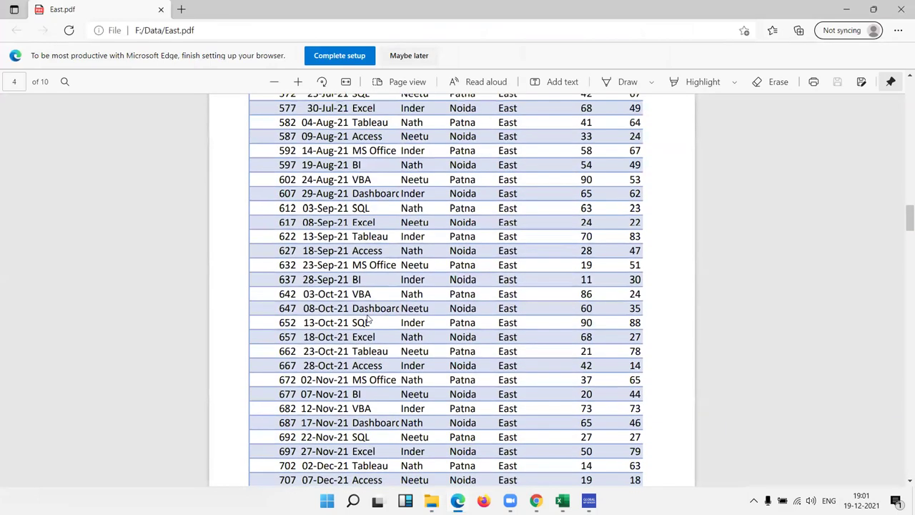
{"action": "scroll", "coordinate": [395, 315], "scroll_direction": "up", "scroll_amount": 10}
{"action": "scroll", "coordinate": [821, 170], "scroll_direction": "up", "scroll_amount": 3}
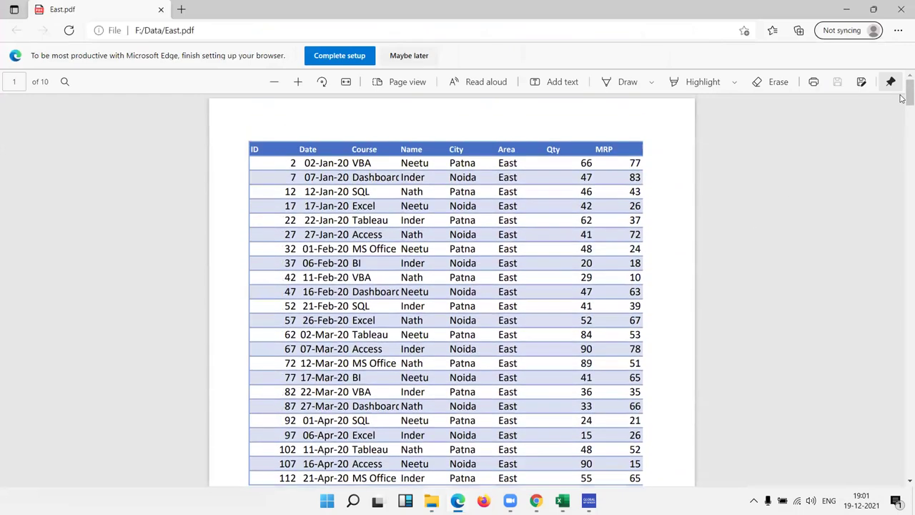
Step: Close Edge and bring the Book2 Excel workbook back to the front
{"action": "left_click", "coordinate": [897, 16]}
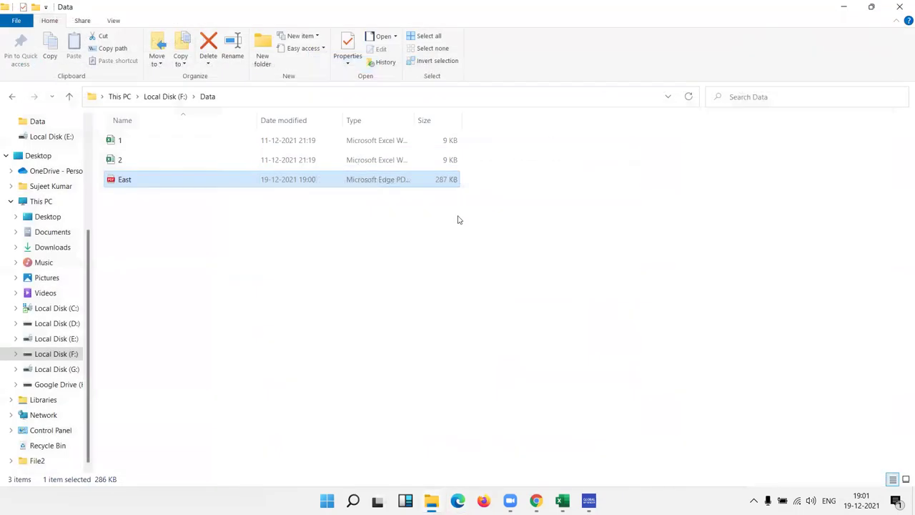
{"action": "mouse_move", "coordinate": [566, 495]}
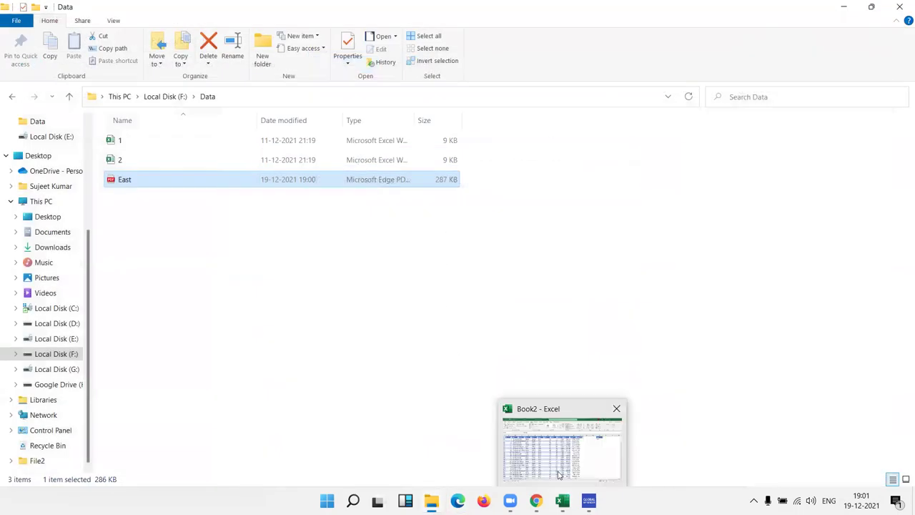
{"action": "left_click", "coordinate": [560, 468]}
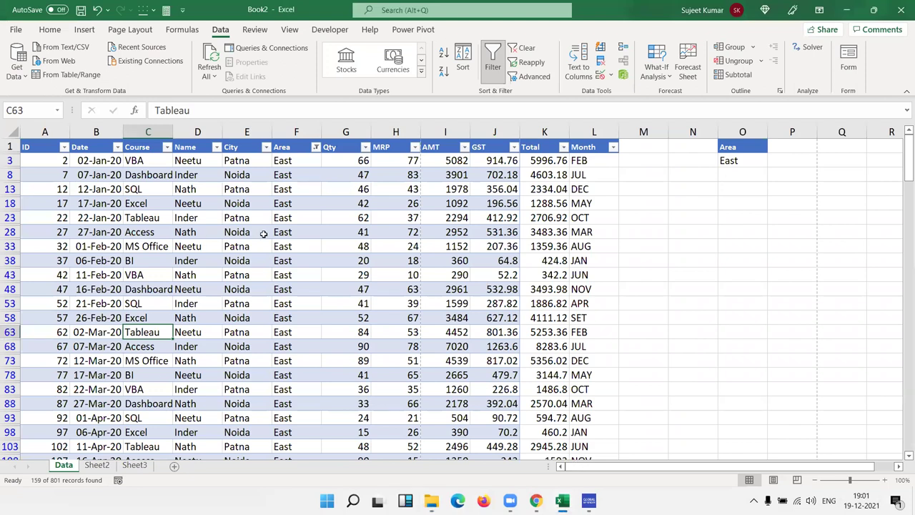
Step: Remove the Area filter to show all rows and set print margins to Narrow
{"action": "left_click", "coordinate": [63, 213]}
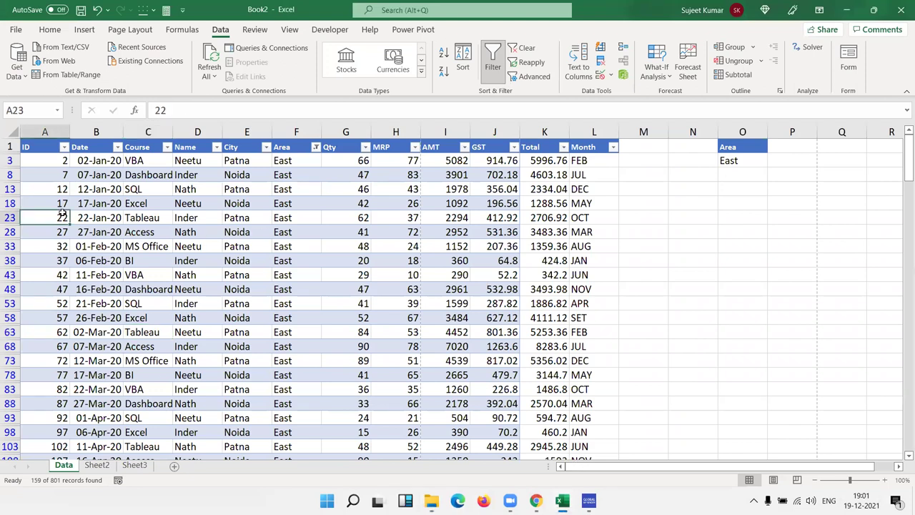
{"action": "key", "text": "ctrl+shift+l"}
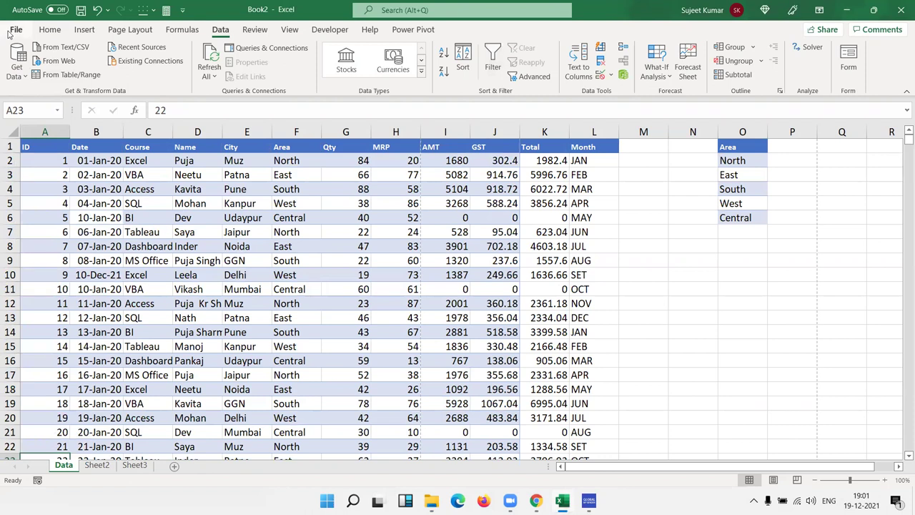
{"action": "left_click", "coordinate": [13, 31]}
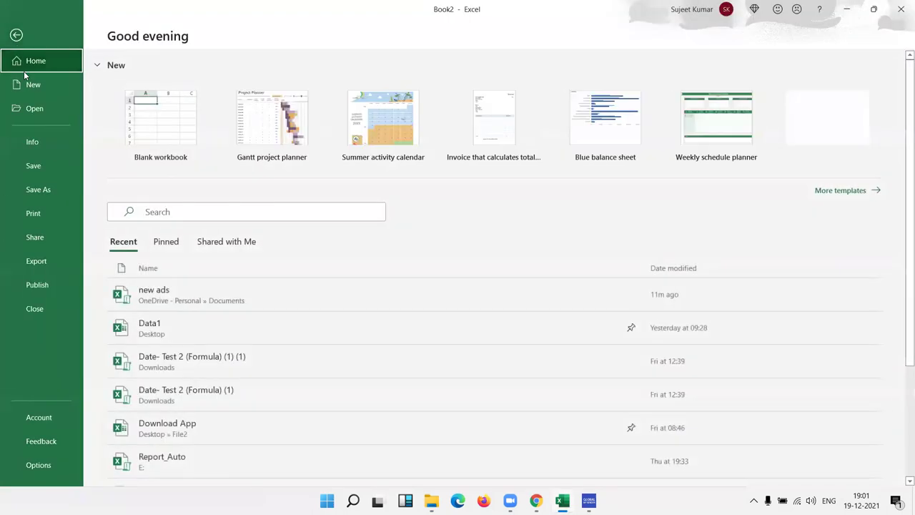
{"action": "left_click", "coordinate": [40, 221]}
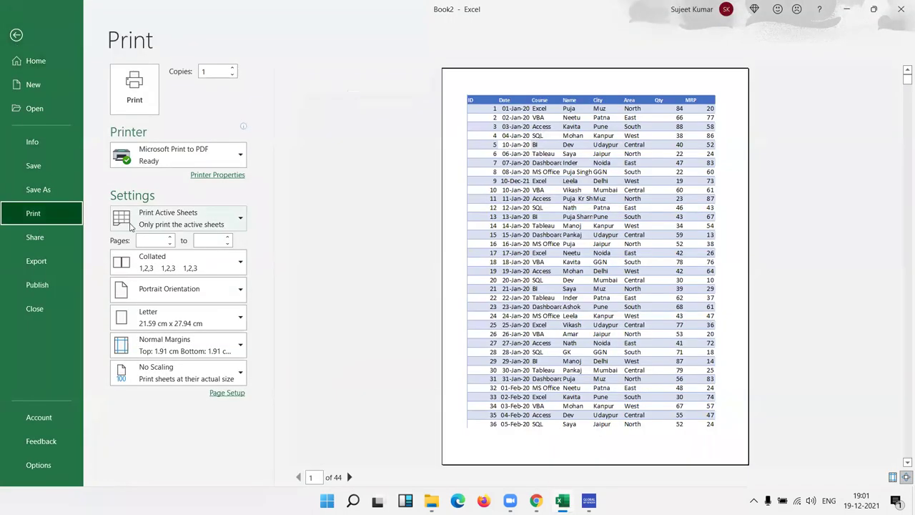
{"action": "left_click", "coordinate": [153, 326]}
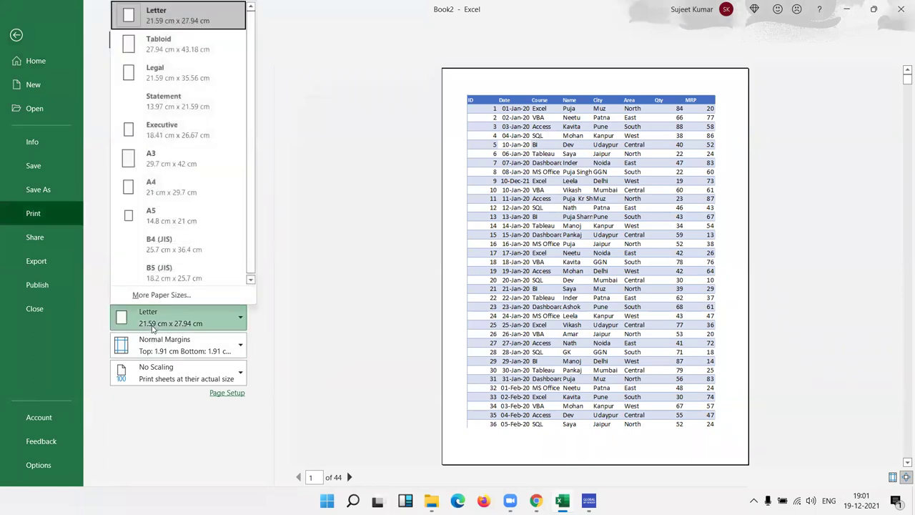
{"action": "left_click", "coordinate": [153, 327]}
{"action": "left_click", "coordinate": [171, 345]}
{"action": "left_click", "coordinate": [177, 298]}
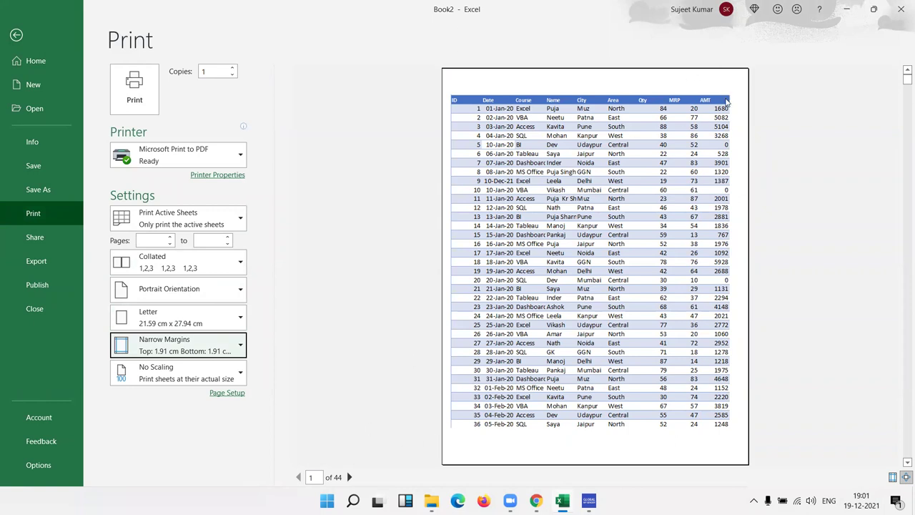
{"action": "key", "text": "Escape"}
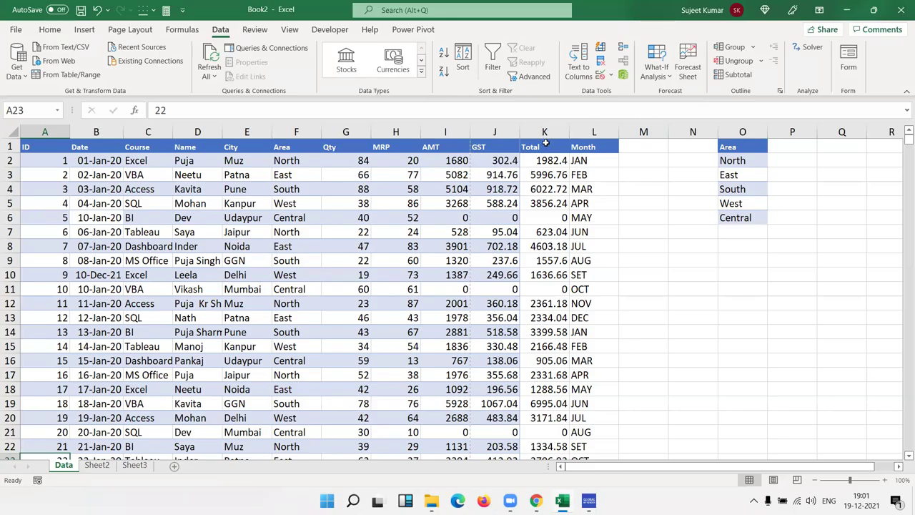
Step: Resize column F and set Page Layout scaling to fit width to 1 page
{"action": "left_click", "coordinate": [497, 147]}
{"action": "left_click_drag", "start_coordinate": [544, 147], "coordinate": [604, 149]}
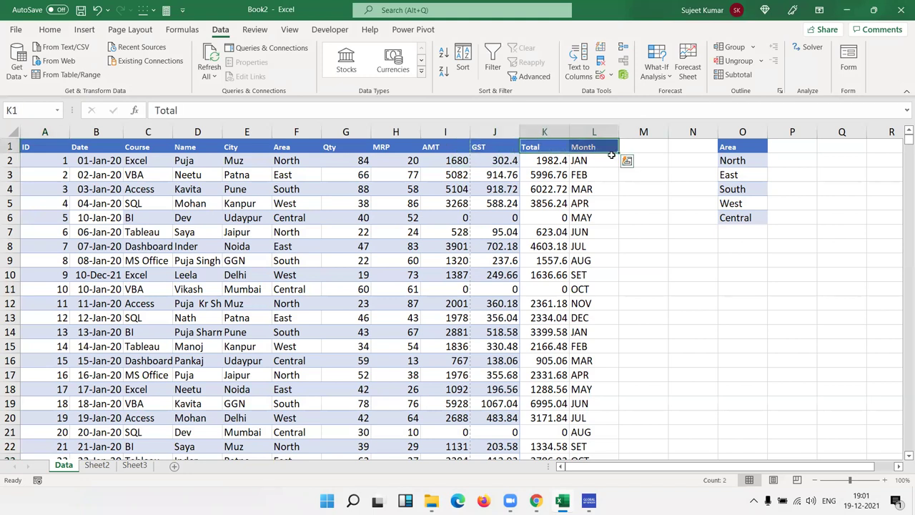
{"action": "left_click_drag", "start_coordinate": [323, 134], "coordinate": [321, 132]}
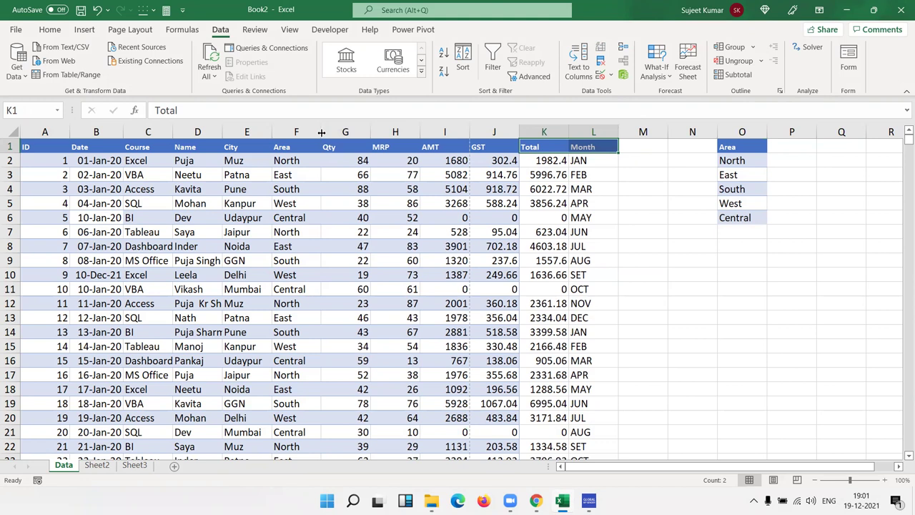
{"action": "left_click", "coordinate": [60, 33]}
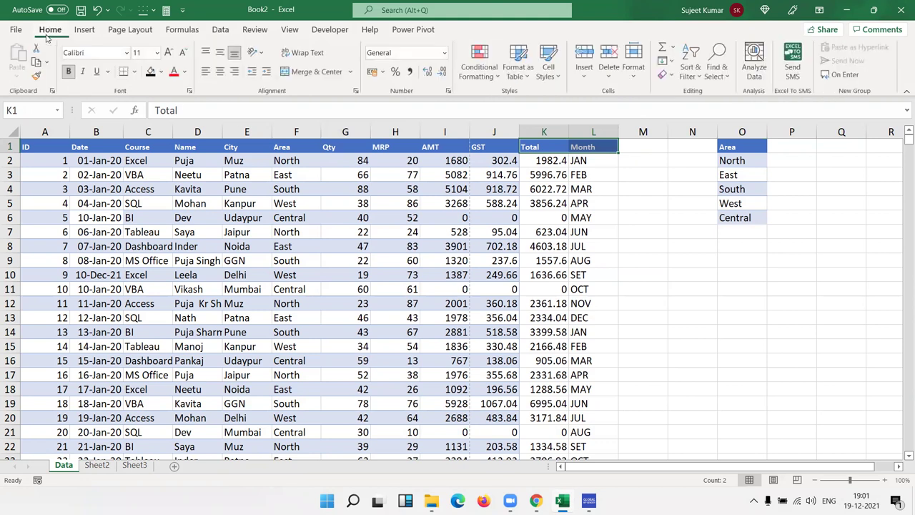
{"action": "left_click", "coordinate": [130, 30]}
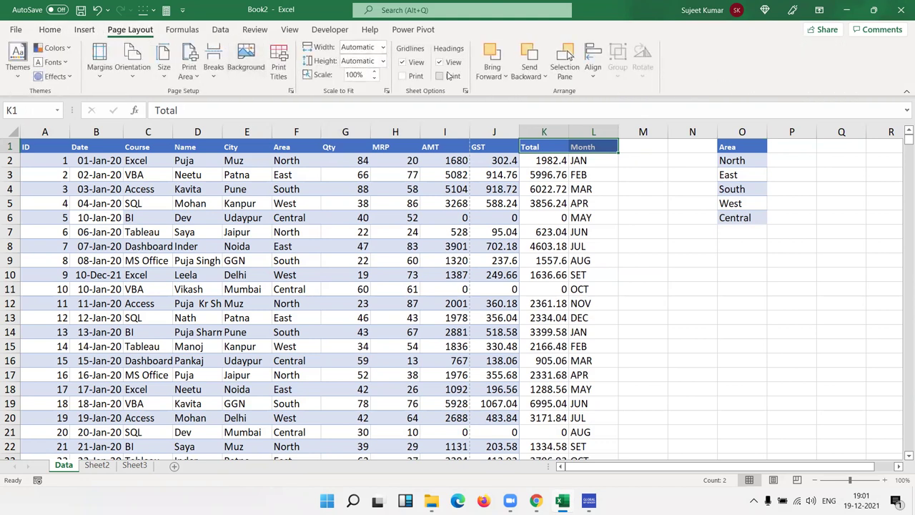
{"action": "left_click", "coordinate": [382, 48]}
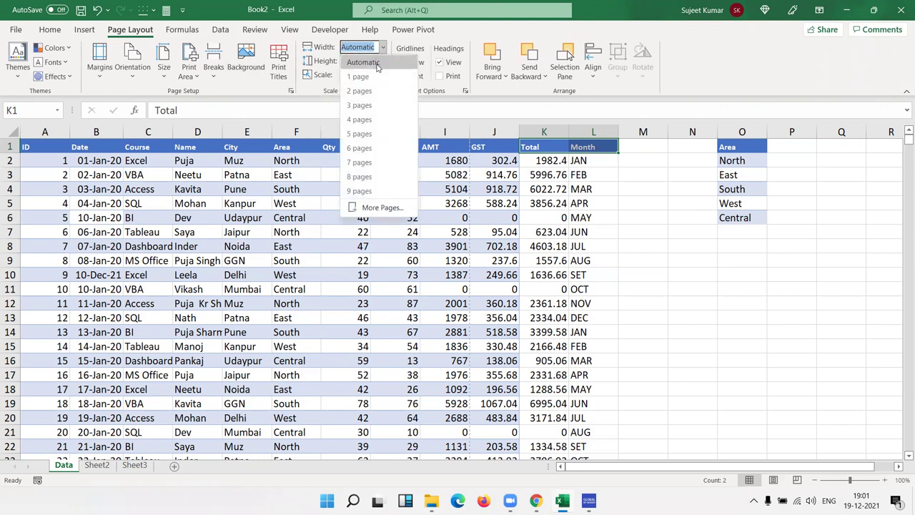
{"action": "left_click", "coordinate": [359, 77]}
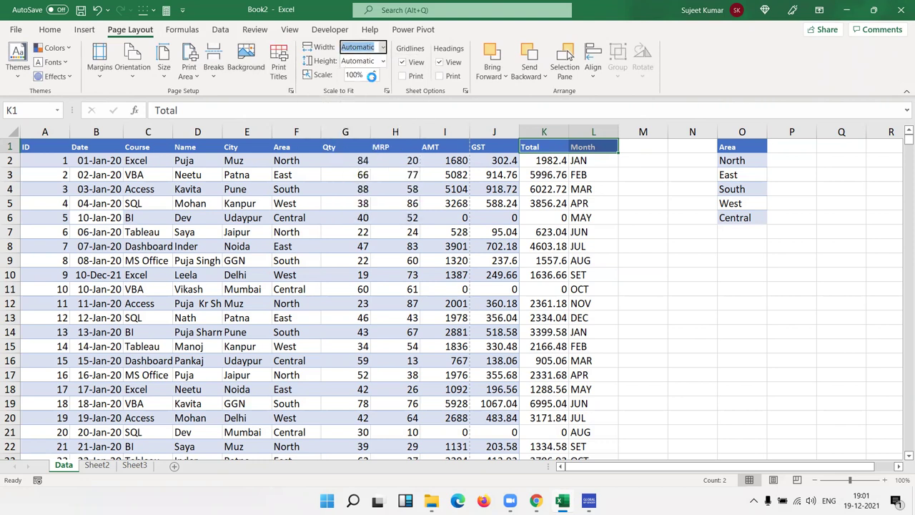
Step: Check the 14-page print preview, then select the Area list in column O
{"action": "left_click", "coordinate": [260, 160]}
{"action": "left_click", "coordinate": [154, 174]}
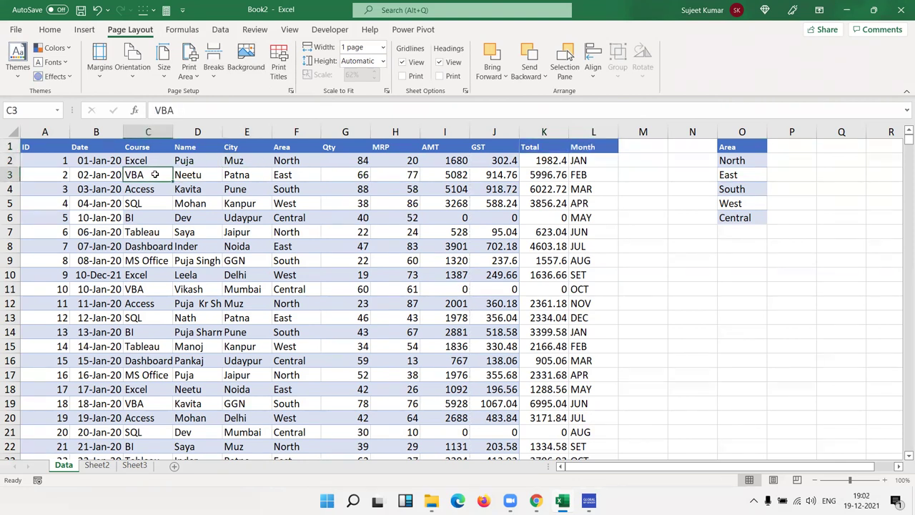
{"action": "key", "text": "ctrl+p"}
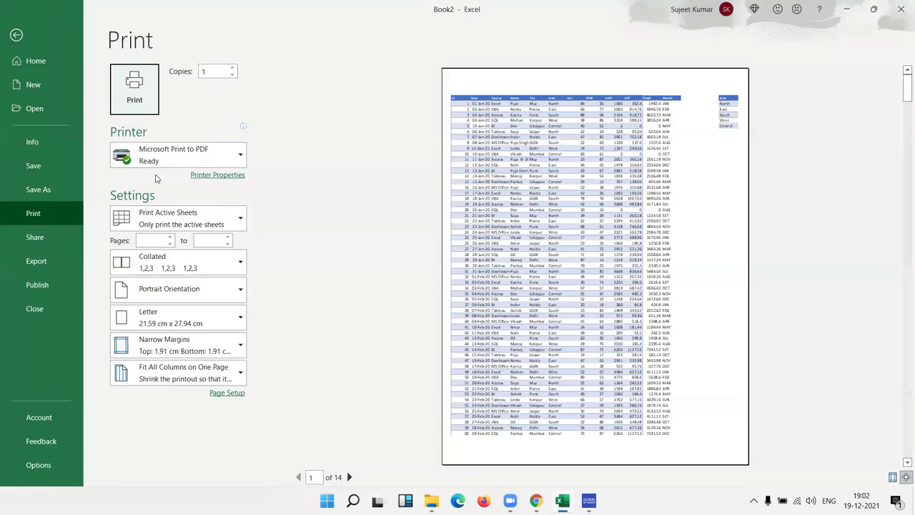
{"action": "key", "text": "Escape"}
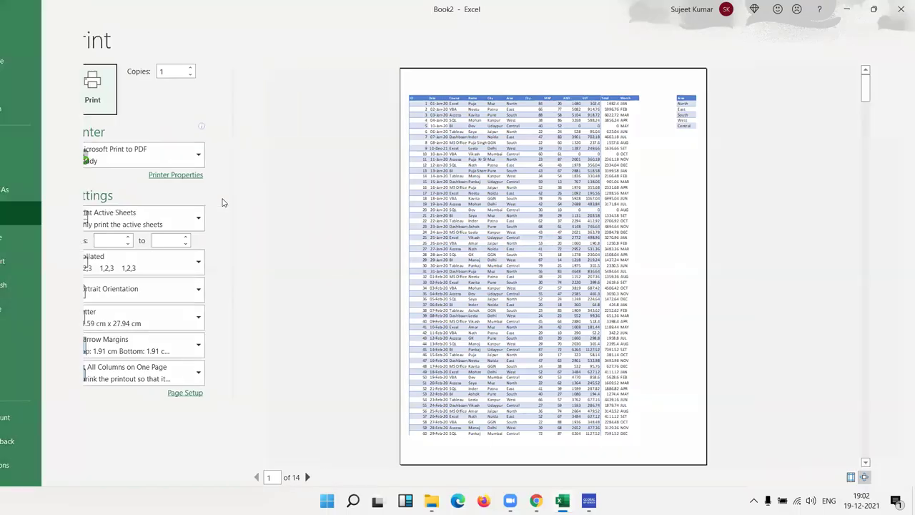
{"action": "left_click_drag", "start_coordinate": [757, 148], "coordinate": [751, 217]}
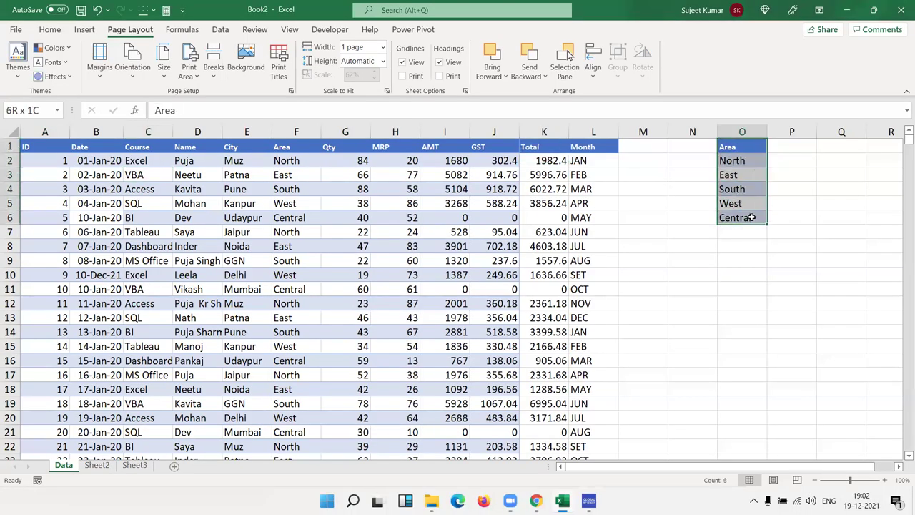
Step: Set the print area to the data table A1:L802
{"action": "left_click", "coordinate": [36, 147]}
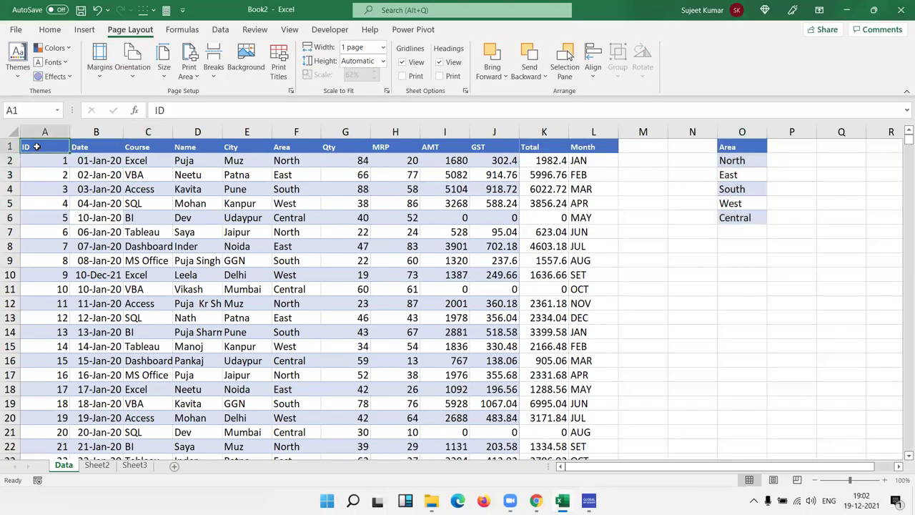
{"action": "key", "text": "ctrl+shift+Right"}
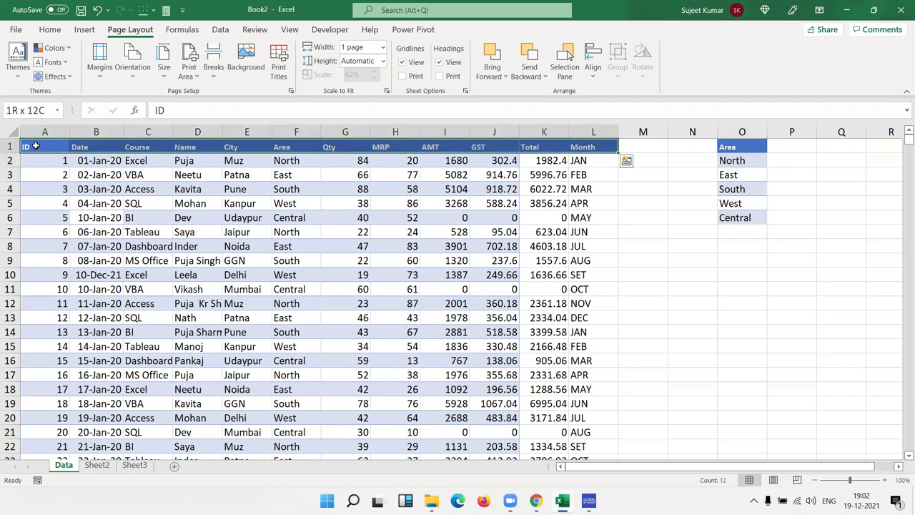
{"action": "key", "text": "ctrl+shift+Down"}
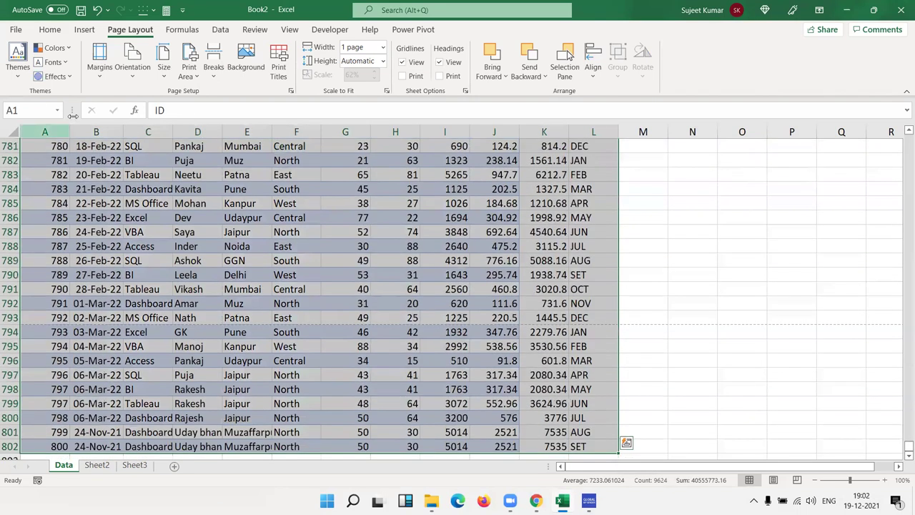
{"action": "left_click", "coordinate": [194, 79]}
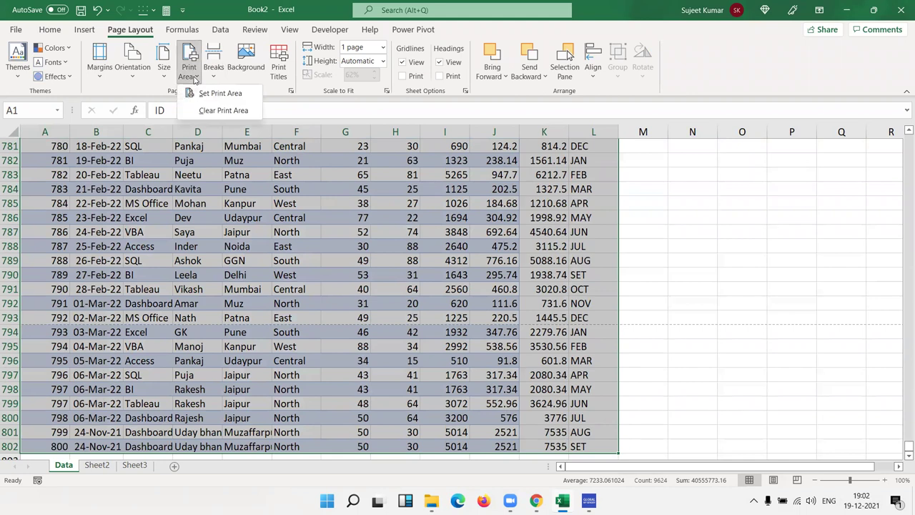
{"action": "left_click", "coordinate": [207, 94]}
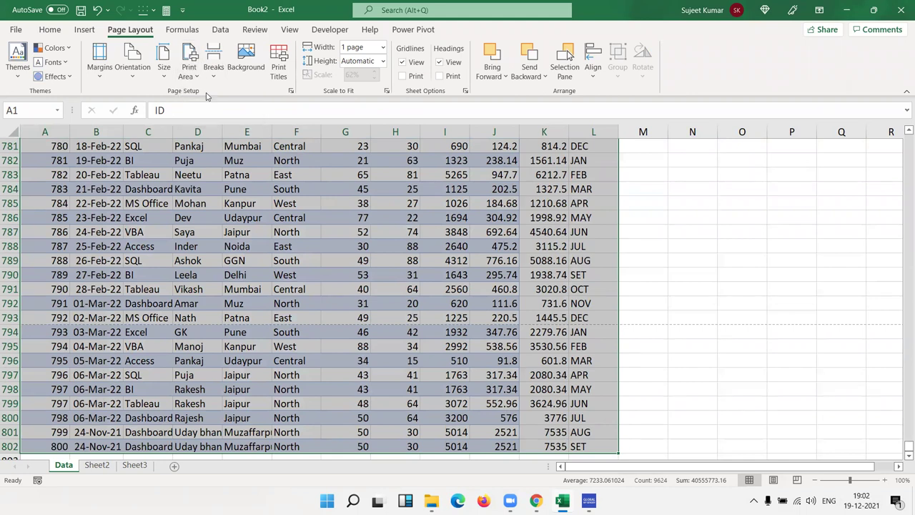
{"action": "key", "text": "ctrl+Home"}
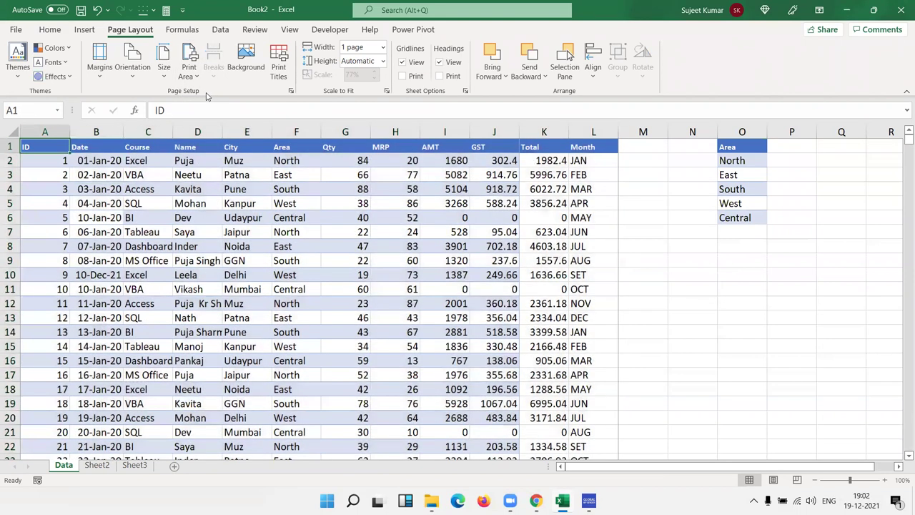
Step: Review the 17-page print preview with gridlines and return to the sheet
{"action": "key", "text": "ctrl+p"}
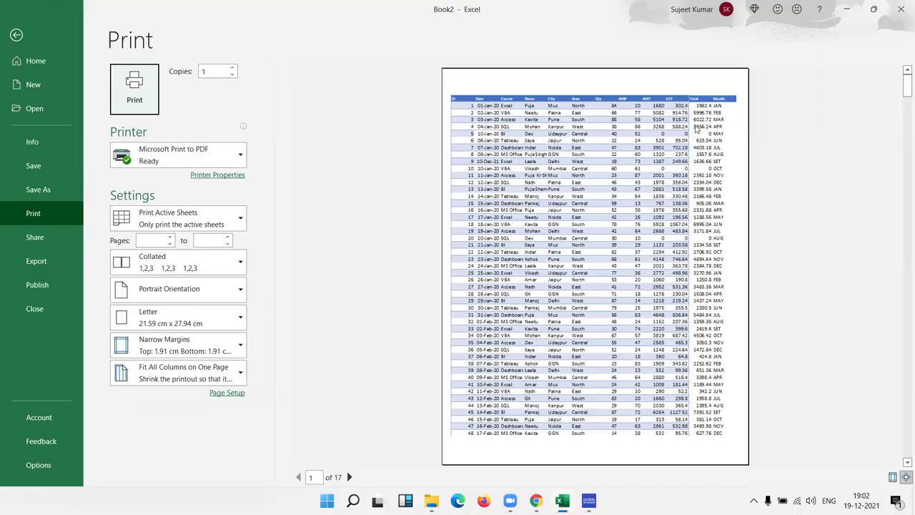
{"action": "key", "text": "Escape"}
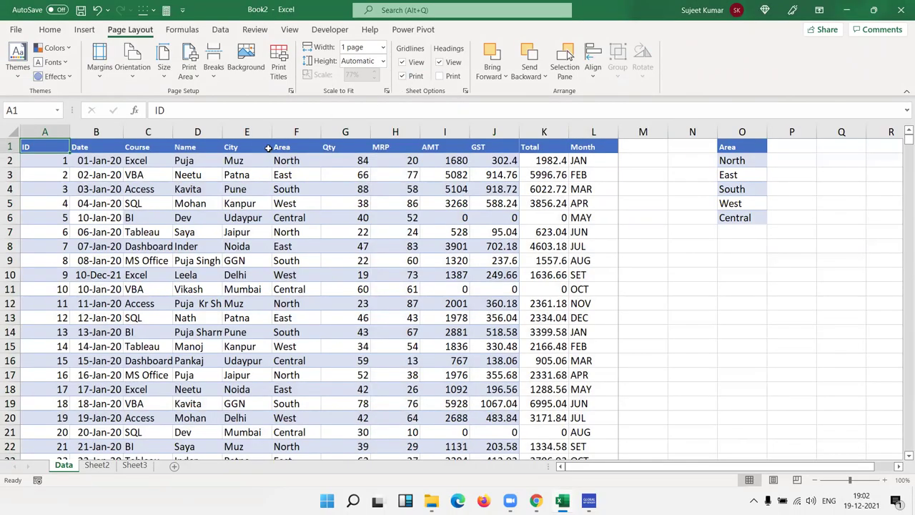
{"action": "key", "text": "ctrl+p"}
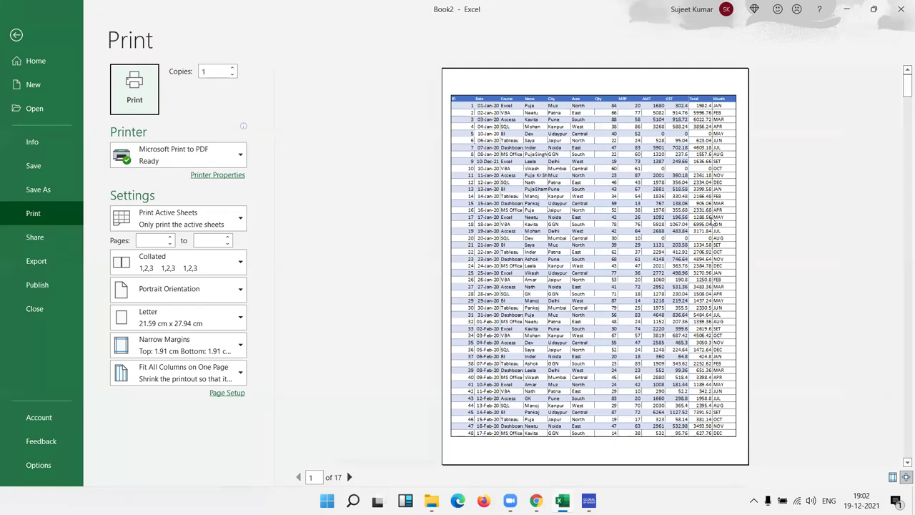
{"action": "key", "text": "Escape"}
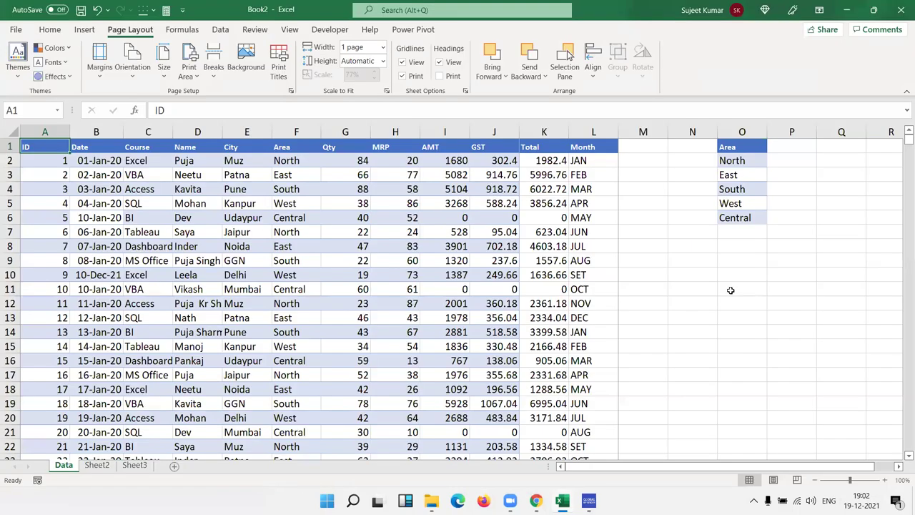
{"action": "scroll", "coordinate": [665, 305], "scroll_direction": "down", "scroll_amount": 20}
{"action": "scroll", "coordinate": [665, 304], "scroll_direction": "up", "scroll_amount": 20}
Step: Open Macro1's code for editing from View > Macros > View Macros
{"action": "left_click", "coordinate": [333, 31]}
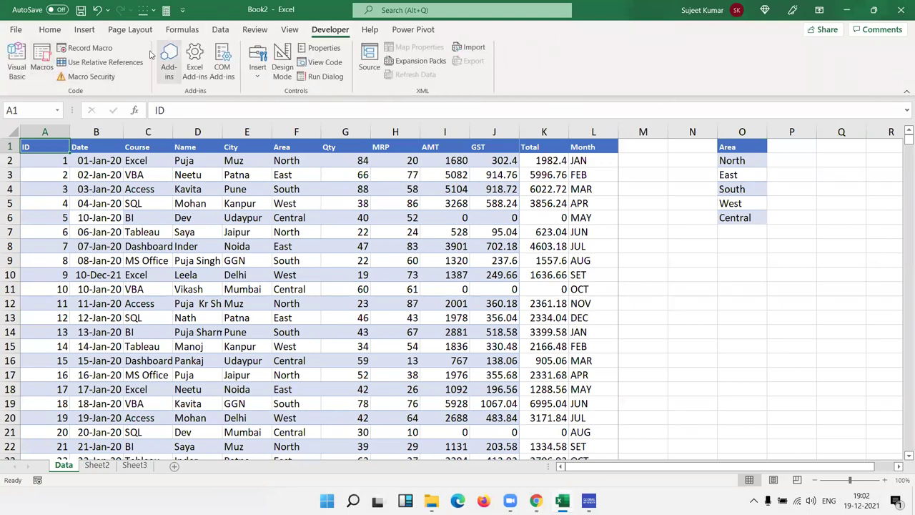
{"action": "left_click", "coordinate": [291, 31]}
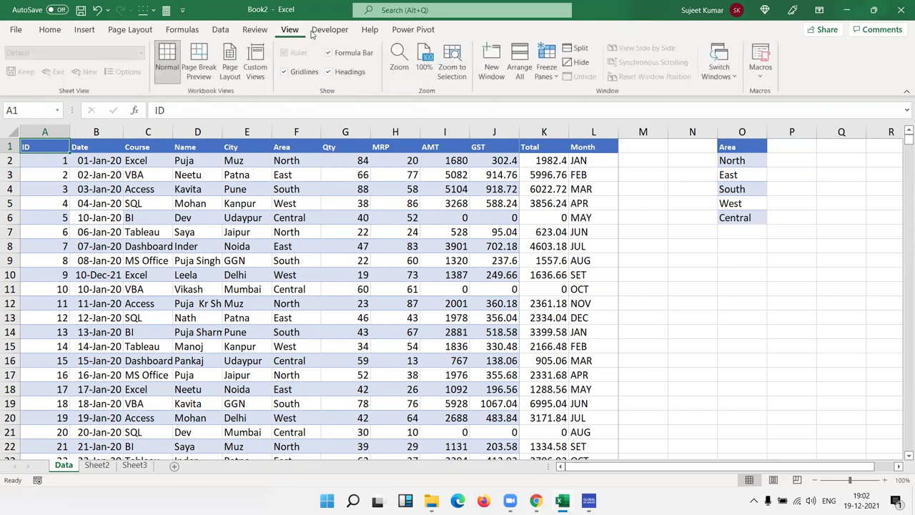
{"action": "left_click", "coordinate": [774, 83]}
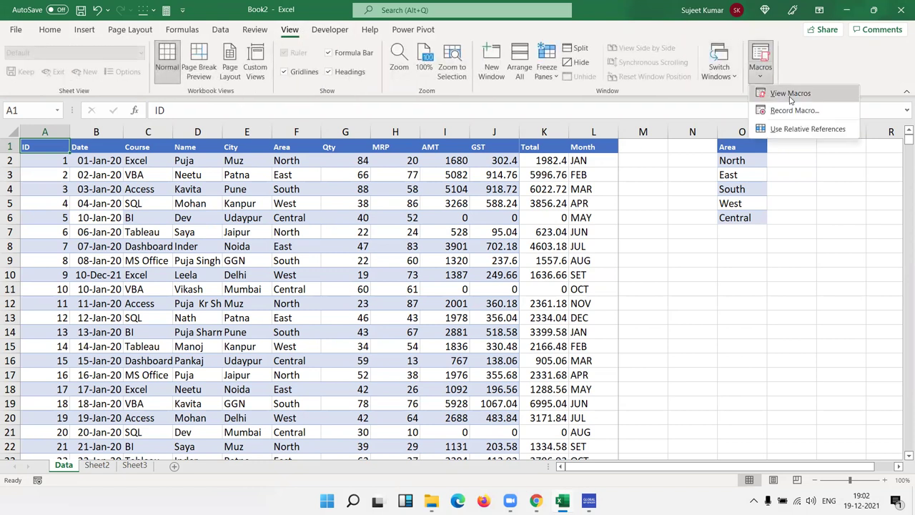
{"action": "left_click", "coordinate": [790, 93]}
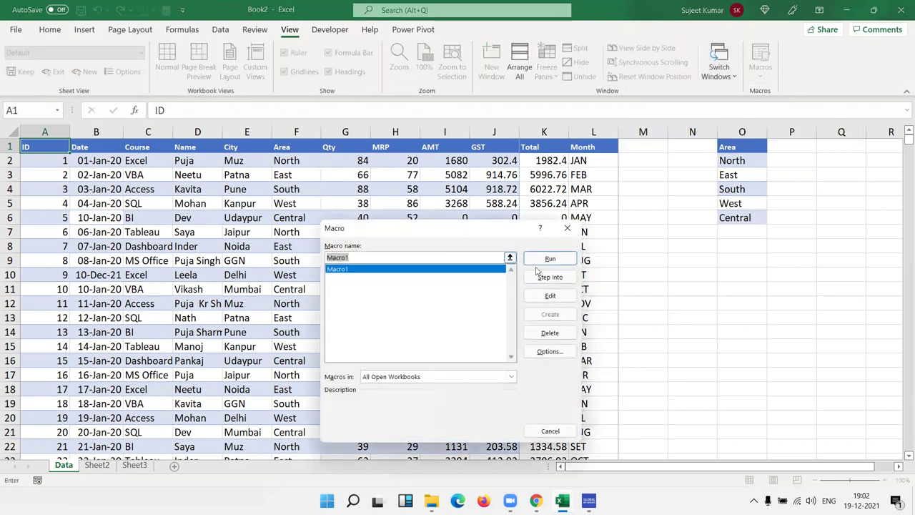
{"action": "left_click", "coordinate": [562, 301]}
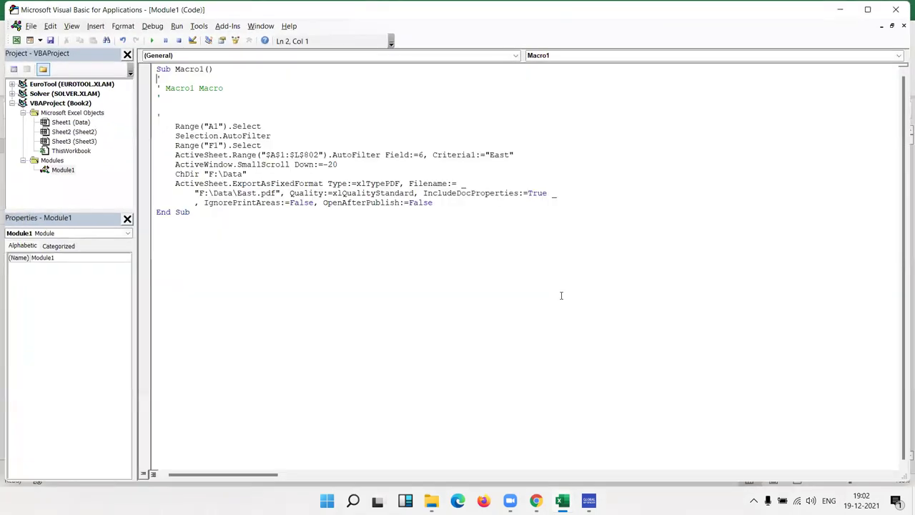
Step: Delete the Selection.AutoFilter and Range("F1").Select statements and shorten the filter range to $A$1
{"action": "left_click", "coordinate": [152, 212]}
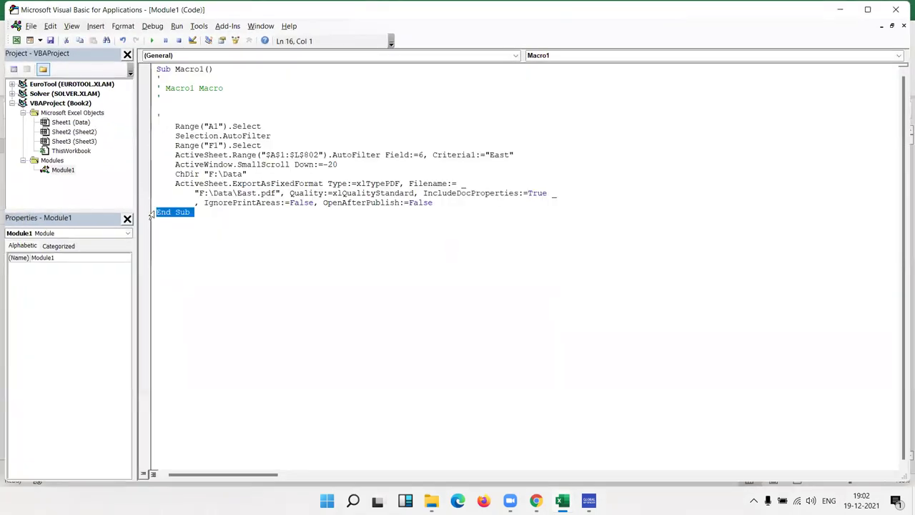
{"action": "left_click", "coordinate": [156, 212]}
{"action": "key", "text": "Return"}
{"action": "key", "text": "Return"}
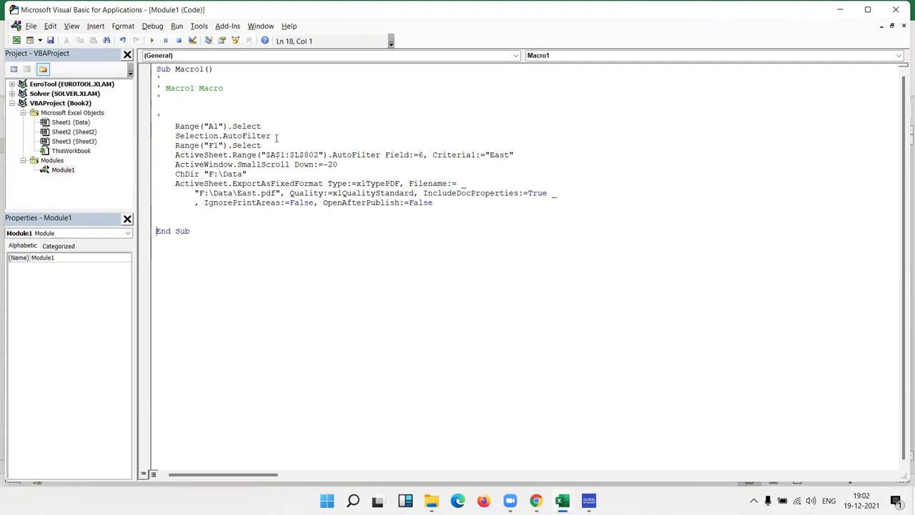
{"action": "left_click_drag", "start_coordinate": [277, 137], "coordinate": [172, 140]}
{"action": "key", "text": "Delete"}
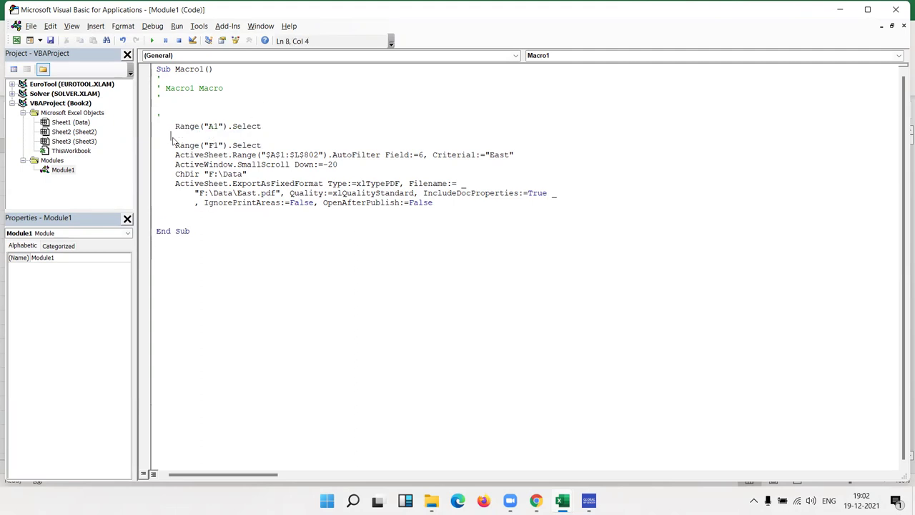
{"action": "key", "text": "shift+Down"}
{"action": "key", "text": "shift+Left"}
{"action": "key", "text": "Delete"}
{"action": "key", "text": "Down"}
{"action": "key", "text": "Right"}
{"action": "key", "text": "Right"}
{"action": "key", "text": "Right"}
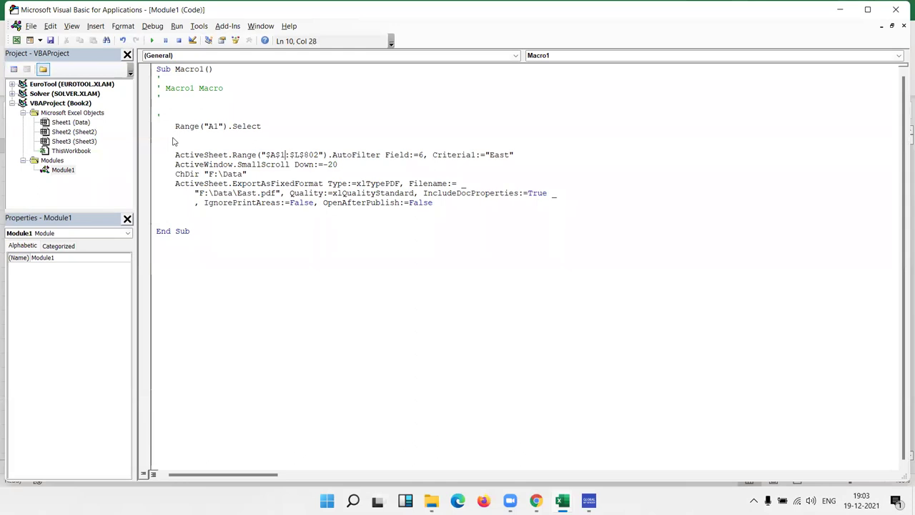
{"action": "key", "text": "shift+Right"}
{"action": "key", "text": "shift+Right"}
{"action": "key", "text": "shift+Right"}
{"action": "key", "text": "shift+Right"}
{"action": "key", "text": "shift+Right"}
{"action": "key", "text": "shift+Right"}
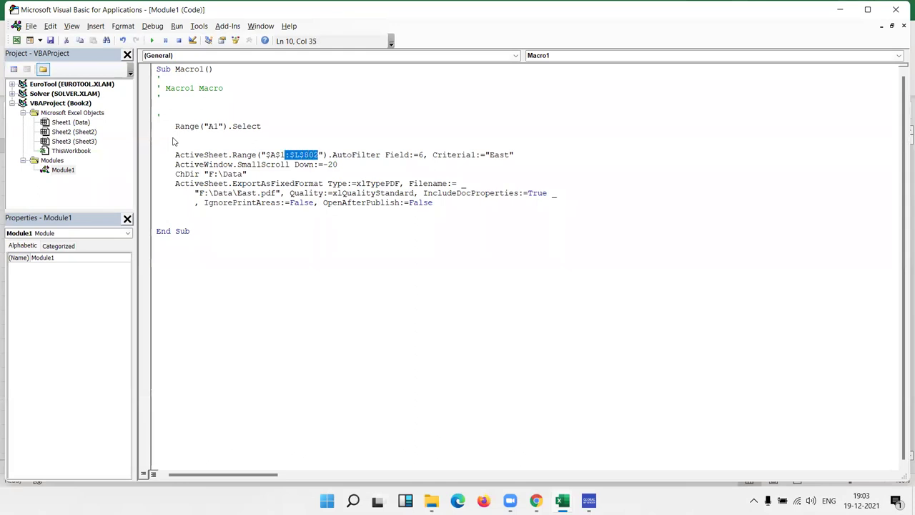
{"action": "key", "text": "Delete"}
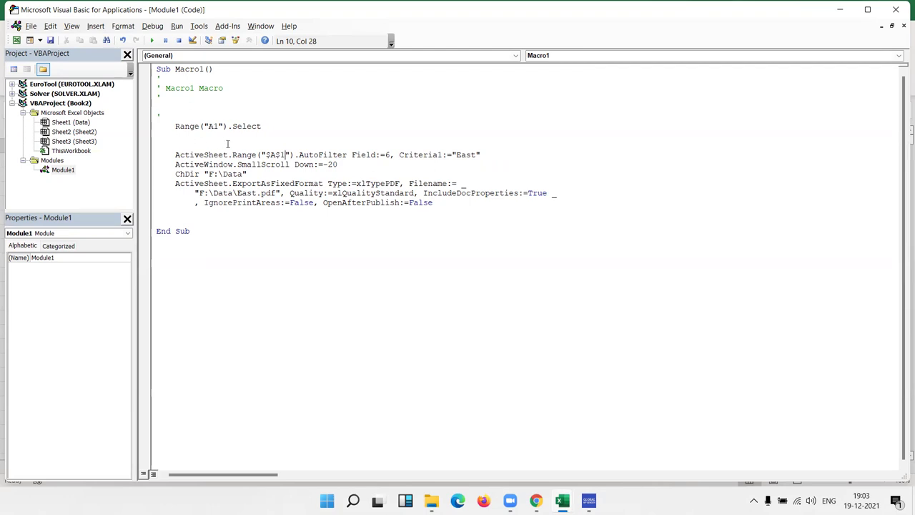
Step: Replace the hard-coded East criterion with range("Q2").Value after checking the area list
{"action": "left_click", "coordinate": [397, 155]}
{"action": "key", "text": "Down"}
{"action": "double_click", "coordinate": [213, 163]}
{"action": "left_click", "coordinate": [327, 164]}
{"action": "key", "text": "alt+F11"}
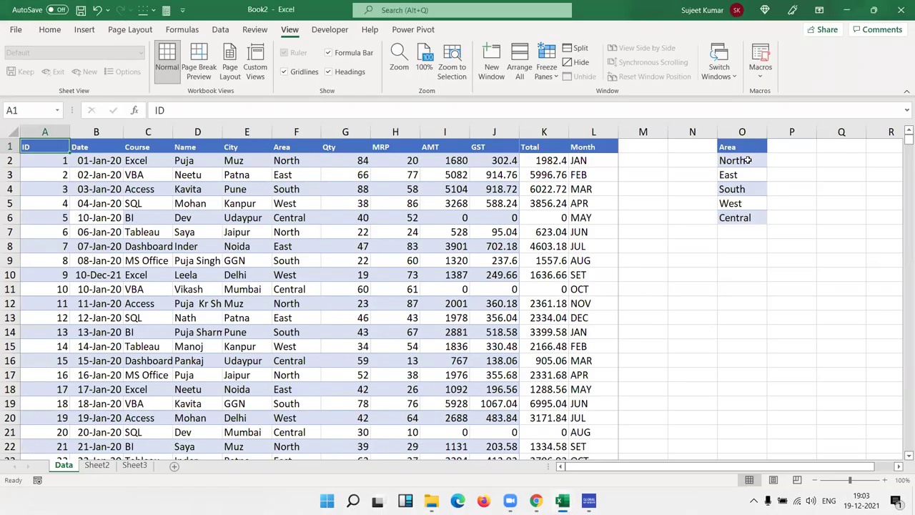
{"action": "left_click", "coordinate": [745, 160]}
{"action": "key", "text": "alt+F11"}
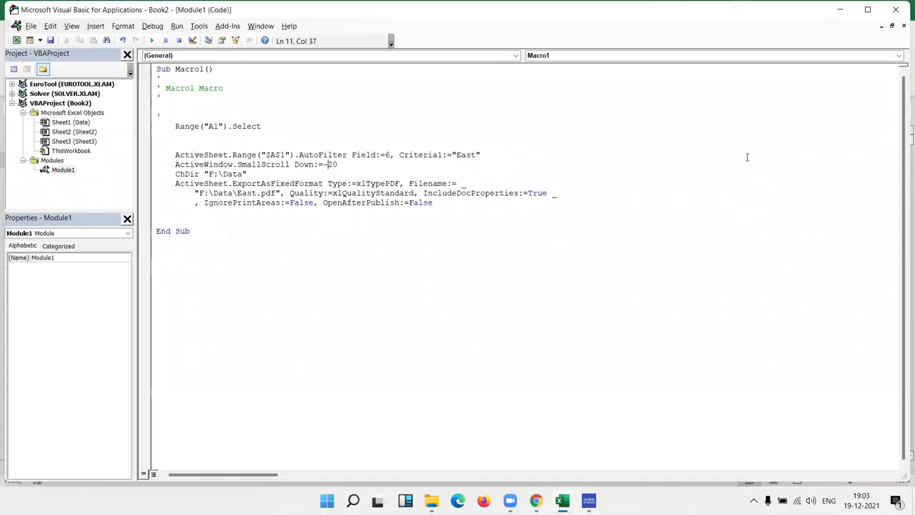
{"action": "left_click", "coordinate": [515, 154]}
{"action": "key", "text": "BackSpace"}
{"action": "key", "text": "BackSpace"}
{"action": "key", "text": "BackSpace"}
{"action": "key", "text": "BackSpace"}
{"action": "key", "text": "BackSpace"}
{"action": "type", "text": "range"}
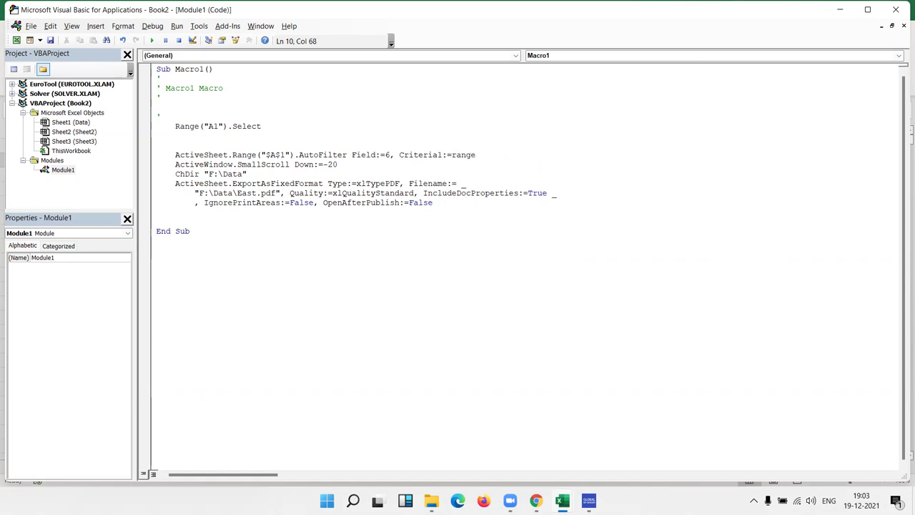
{"action": "type", "text": "("}
{"action": "type", "text": "\"Q"}
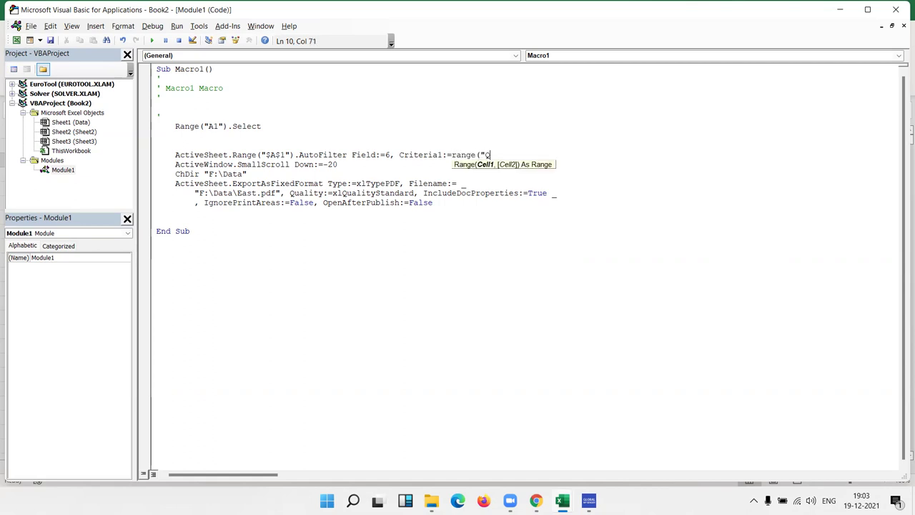
{"action": "type", "text": "2\").Value"}
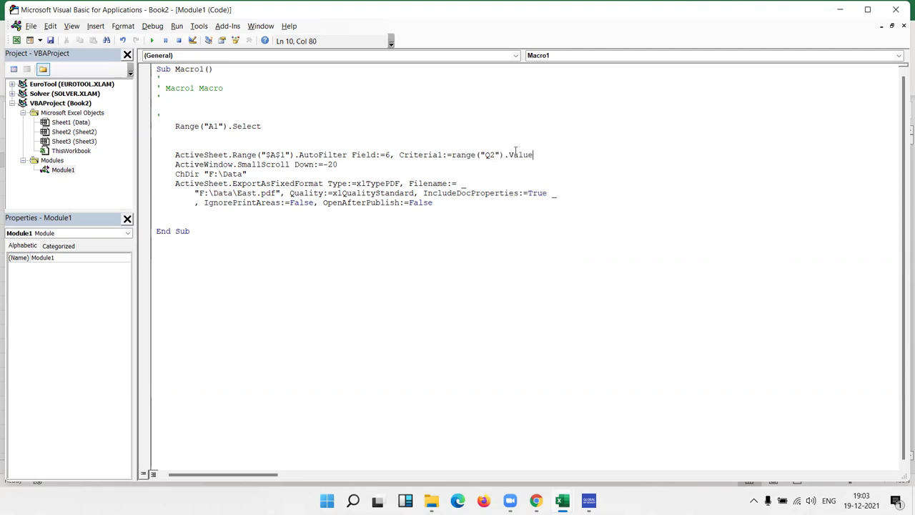
Step: Delete the ActiveWindow.SmallScroll and ChDir lines from Macro1
{"action": "key", "text": "alt+F11"}
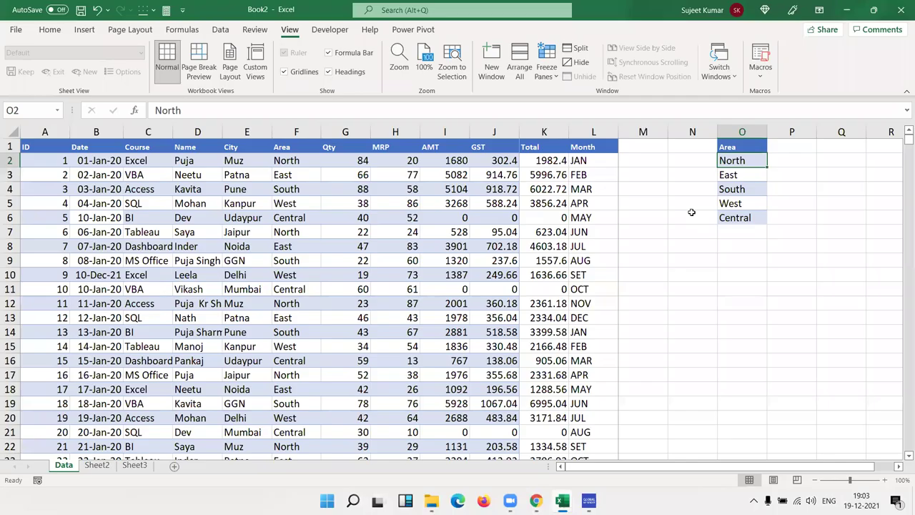
{"action": "key", "text": "alt+F11"}
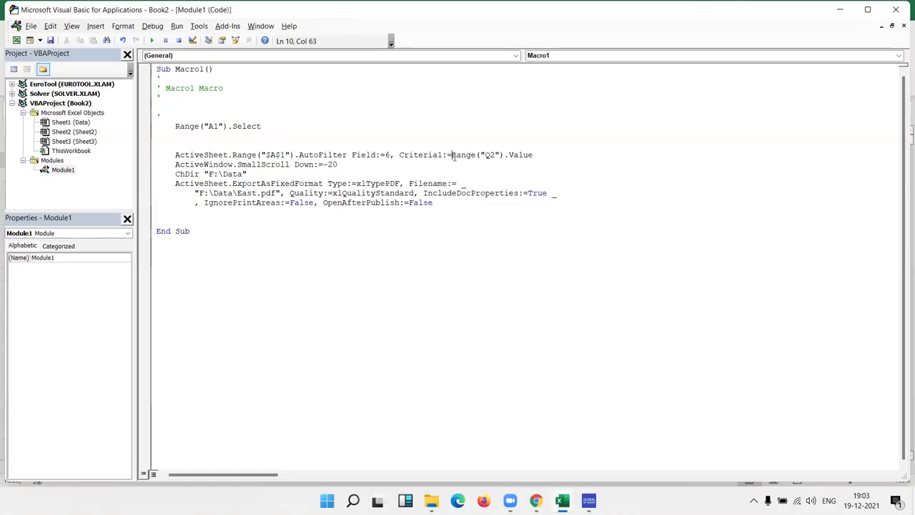
{"action": "mouse_move", "coordinate": [337, 164]}
{"action": "left_mouse_down"}
{"action": "mouse_move", "coordinate": [180, 155]}
{"action": "mouse_move", "coordinate": [171, 164]}
{"action": "left_mouse_up"}
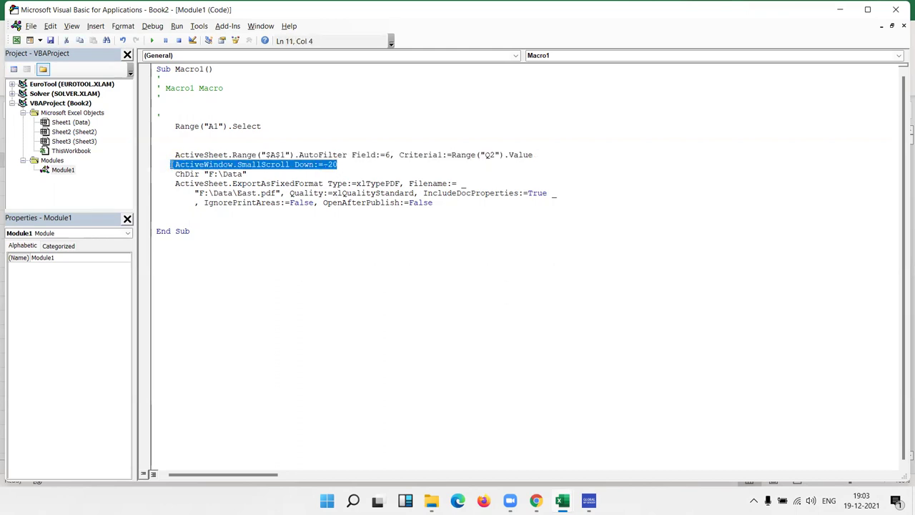
{"action": "key", "text": "Delete"}
{"action": "left_click_drag", "start_coordinate": [279, 174], "coordinate": [147, 166]}
{"action": "key", "text": "Delete"}
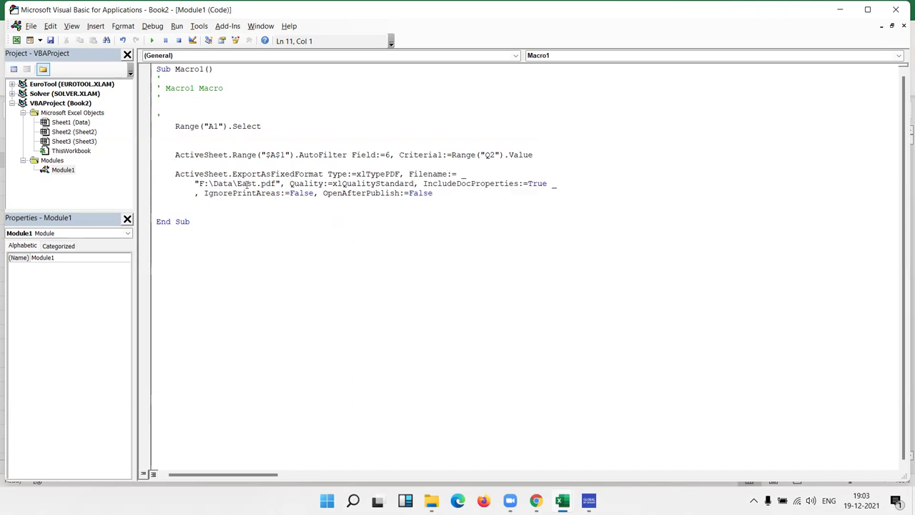
Step: Change the PDF Filename to "F:\Data\" & Range("Q2").Value & ".pdf" instead of East
{"action": "left_click_drag", "start_coordinate": [196, 183], "coordinate": [244, 183]}
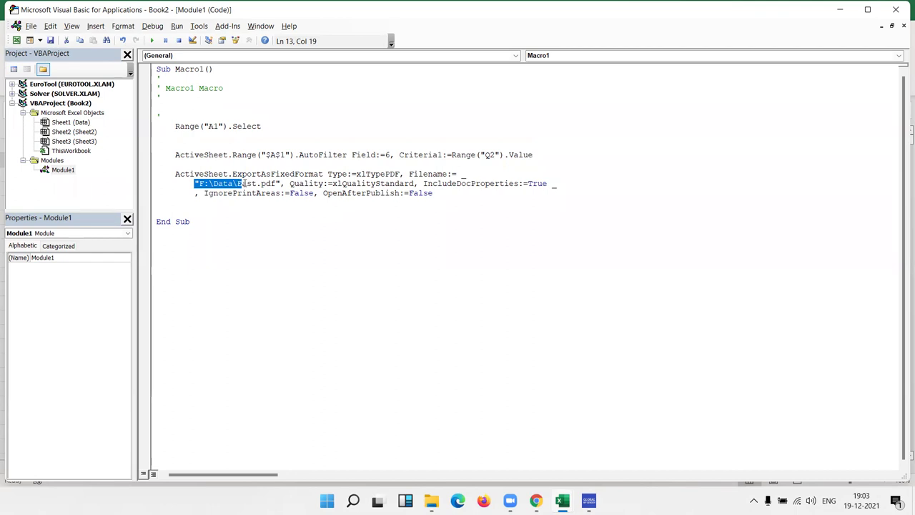
{"action": "left_click", "coordinate": [231, 203]}
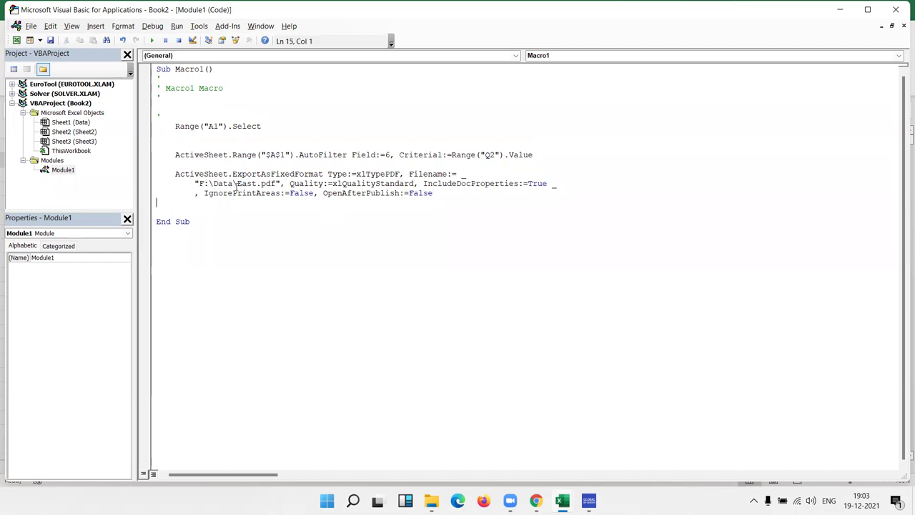
{"action": "type", "text": "\" &"}
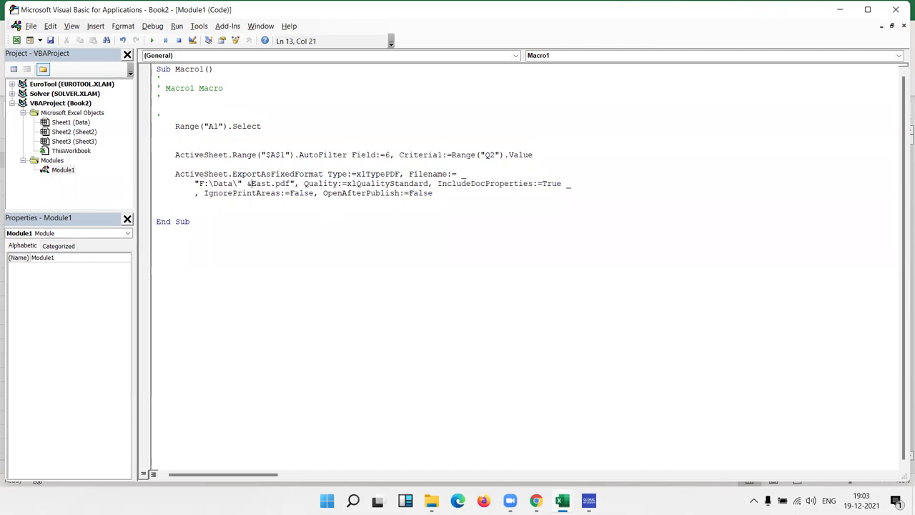
{"action": "key", "text": "Delete"}
{"action": "key", "text": "Delete"}
{"action": "key", "text": "Delete"}
{"action": "key", "text": "Delete"}
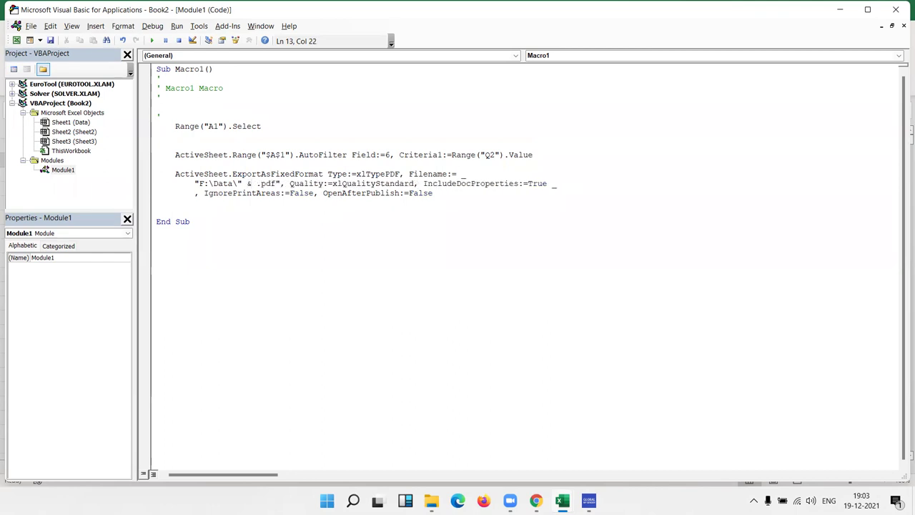
{"action": "left_click", "coordinate": [551, 155]}
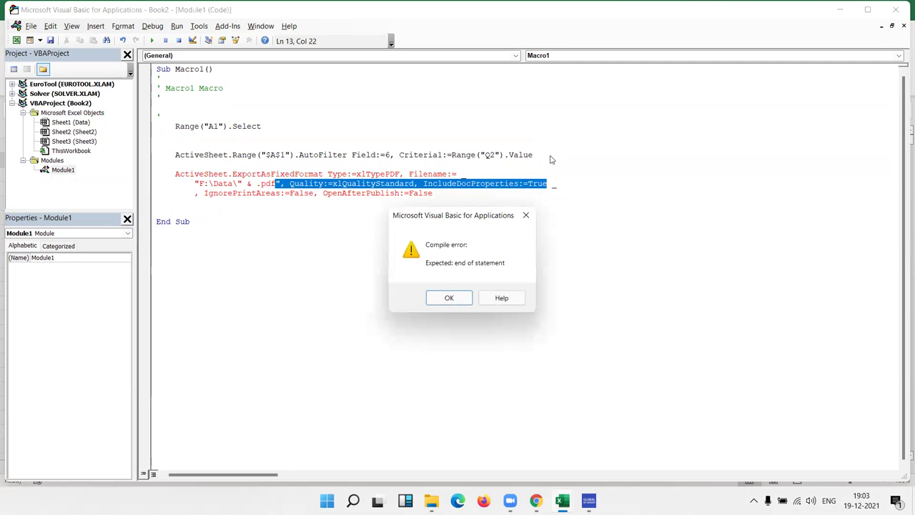
{"action": "key", "text": "Return"}
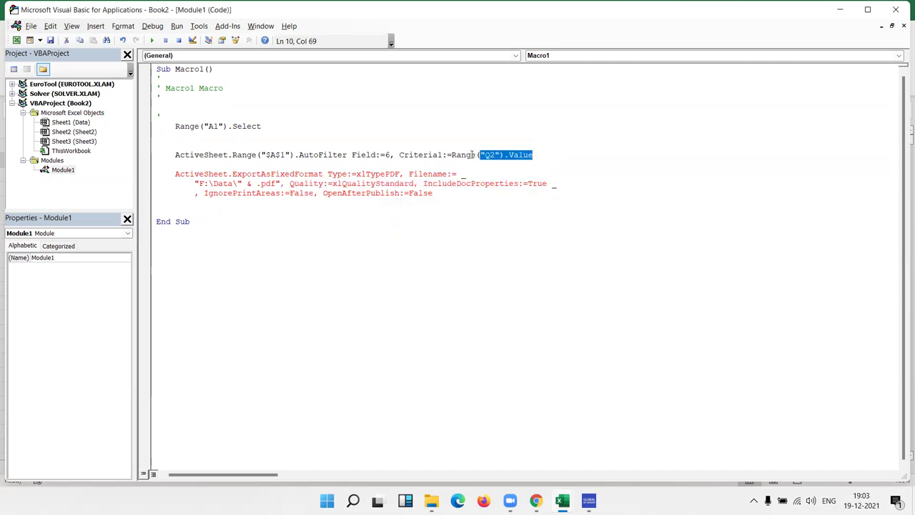
{"action": "left_click_drag", "start_coordinate": [538, 154], "coordinate": [452, 154]}
{"action": "key", "text": "ctrl+c"}
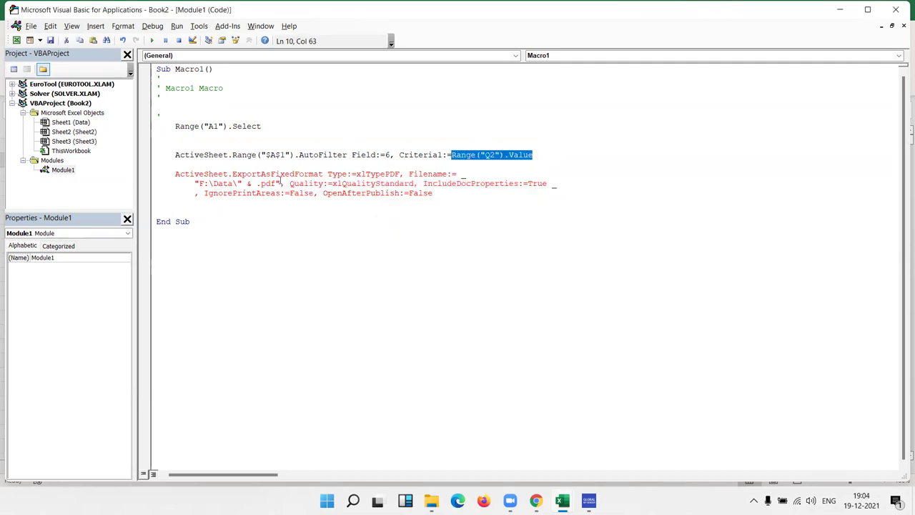
{"action": "left_click", "coordinate": [259, 183]}
{"action": "key", "text": "ctrl+v"}
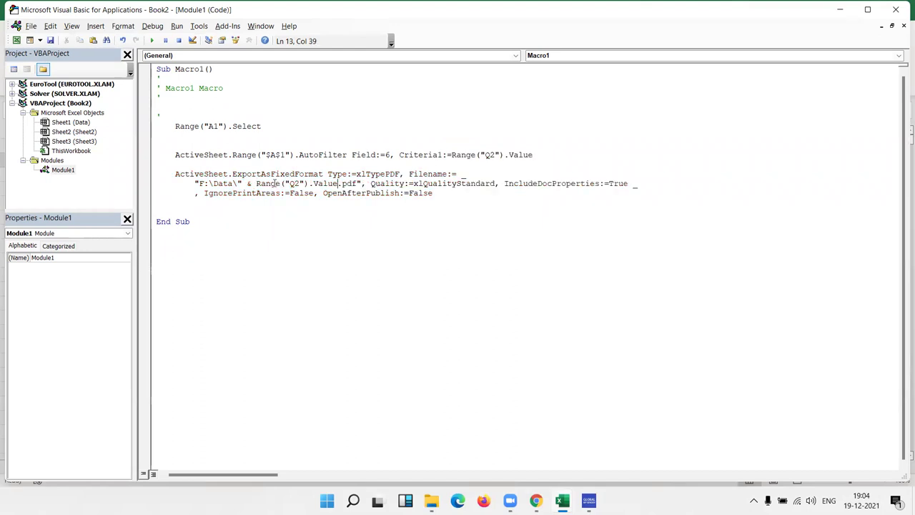
{"action": "type", "text": "&"}
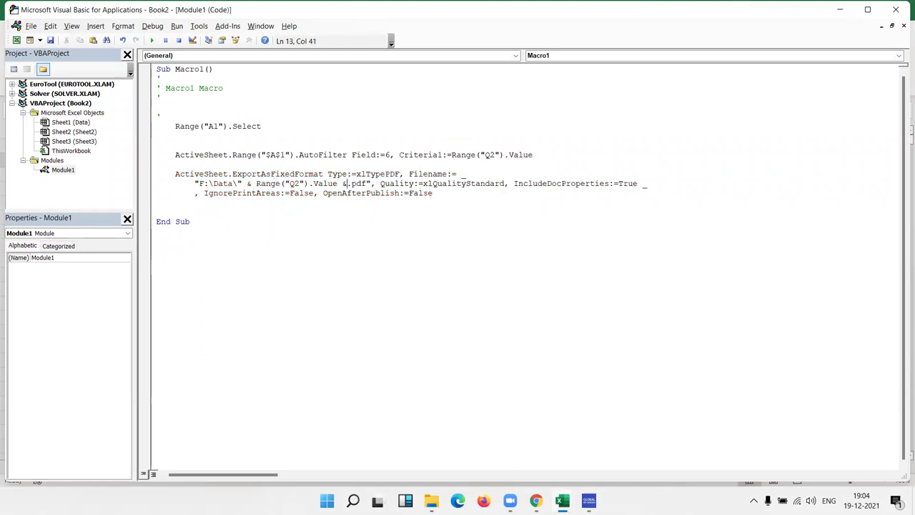
{"action": "type", "text": " \""}
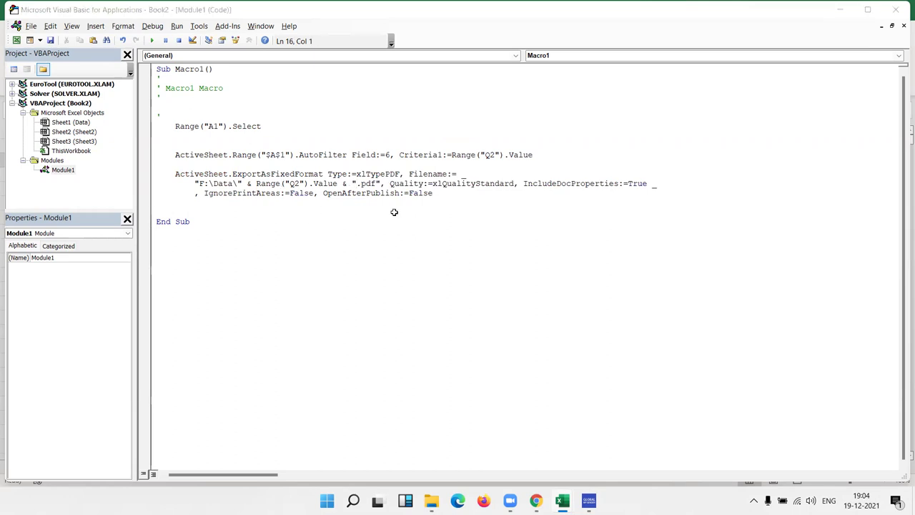
{"action": "key", "text": "alt+F11"}
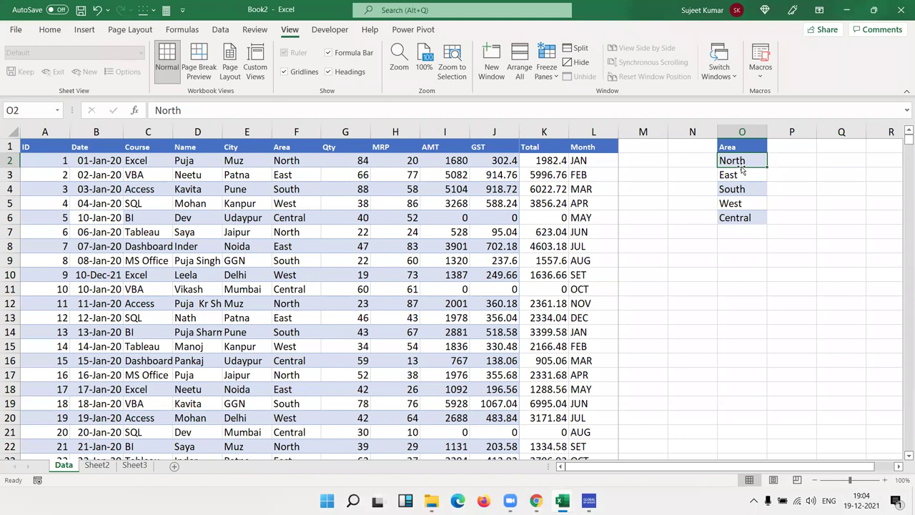
Step: Run Macro1, debug the file-name error at its PDF export line, and check F:\Data
{"action": "left_click", "coordinate": [433, 189]}
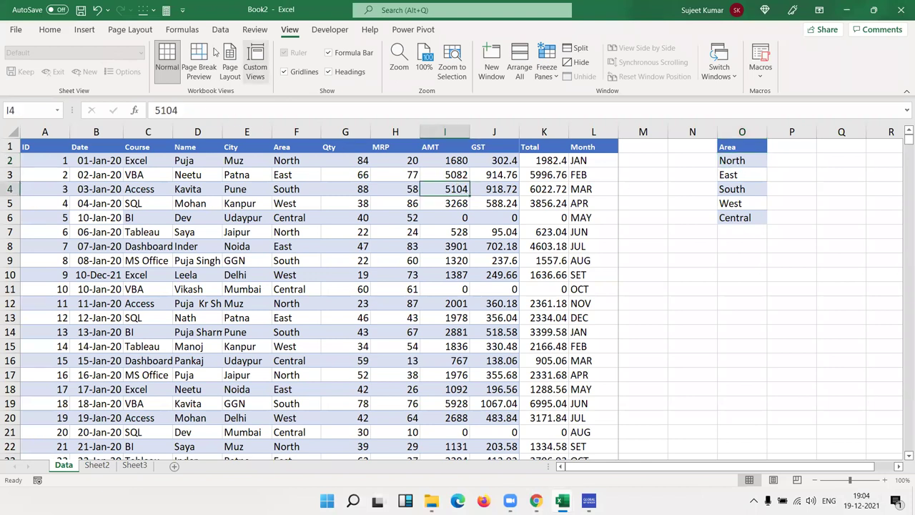
{"action": "left_click", "coordinate": [763, 72]}
{"action": "left_click", "coordinate": [776, 91]}
{"action": "left_click", "coordinate": [550, 258]}
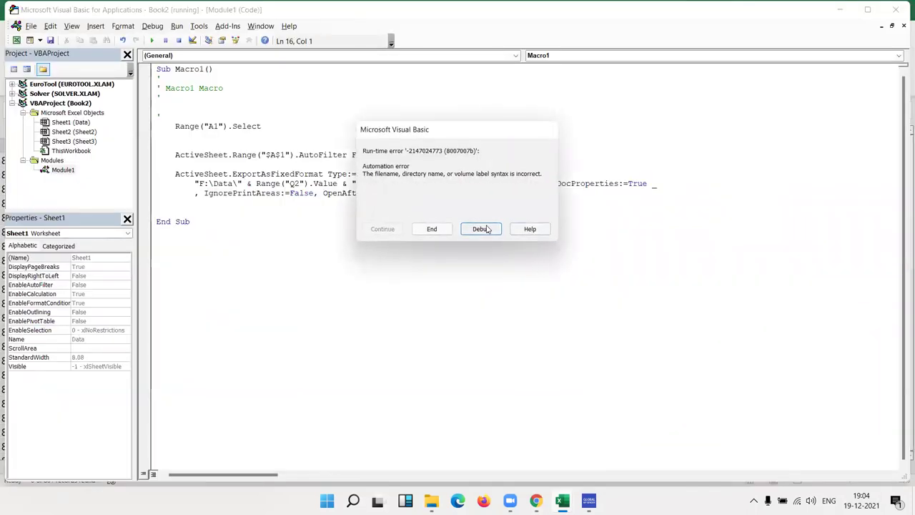
{"action": "left_click", "coordinate": [485, 228]}
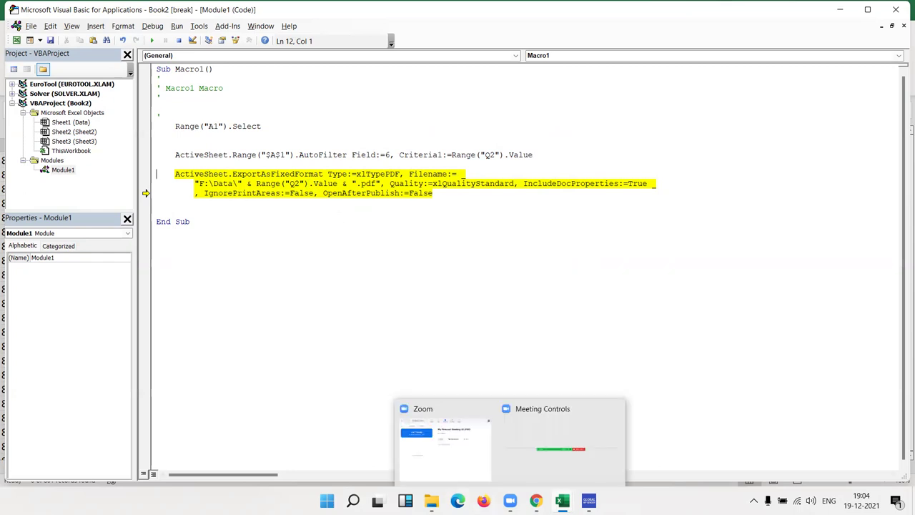
{"action": "left_click", "coordinate": [432, 501]}
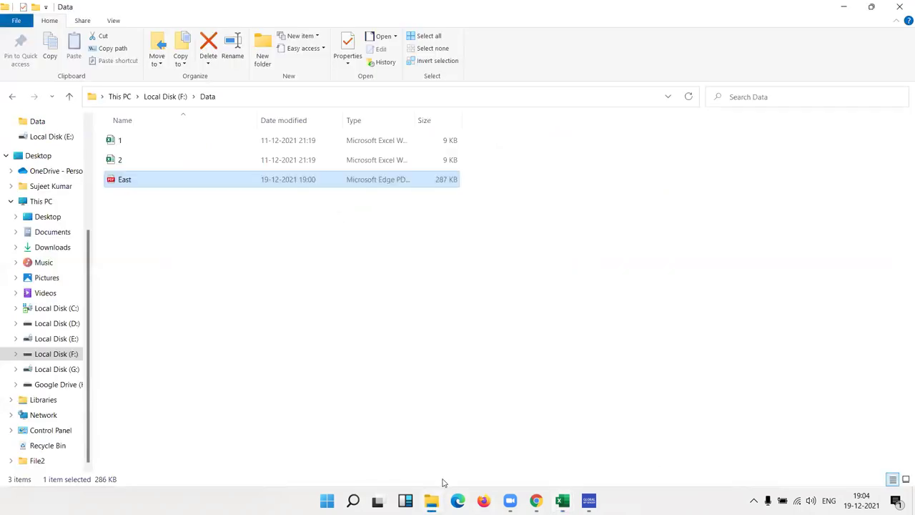
Step: Confirm F:\Data still holds only the East PDF, then go back to the workbook
{"action": "left_click", "coordinate": [441, 488]}
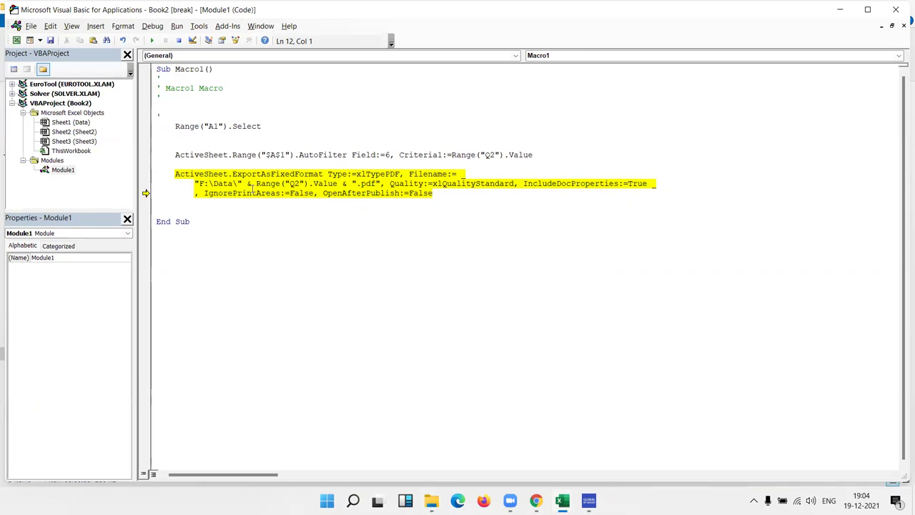
{"action": "key", "text": "alt+Tab"}
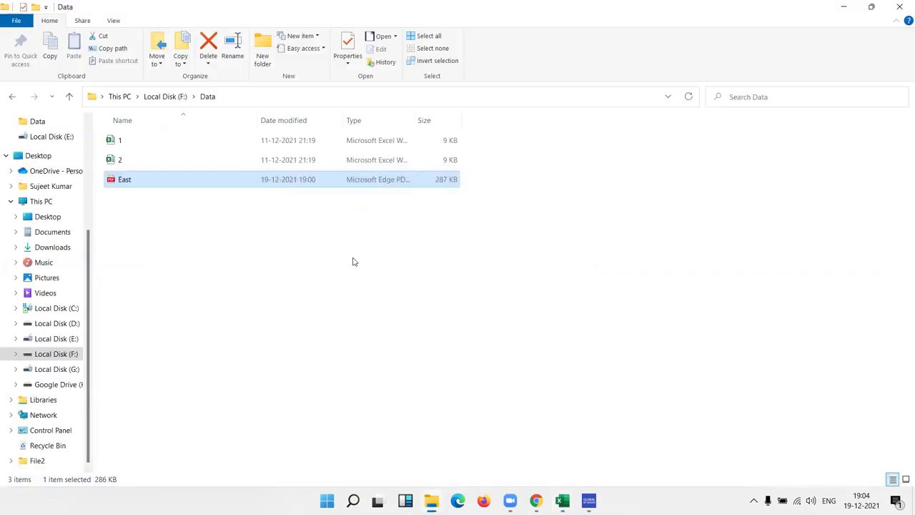
{"action": "key", "text": "alt+Tab"}
{"action": "key", "text": "alt+w"}
{"action": "key", "text": "f"}
{"action": "key", "text": "r"}
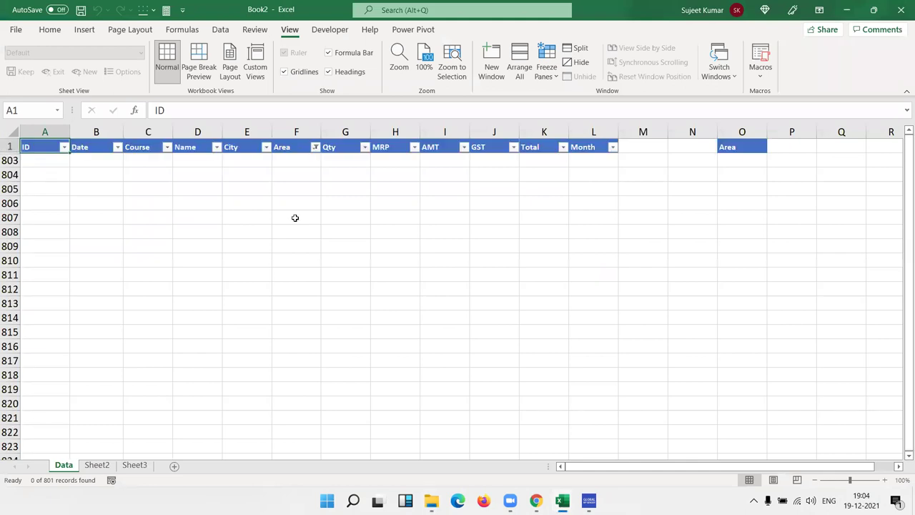
Step: Clear the Area filter with Ctrl+Shift+L and reset the halted Macro1
{"action": "key", "text": "ctrl+shift+l"}
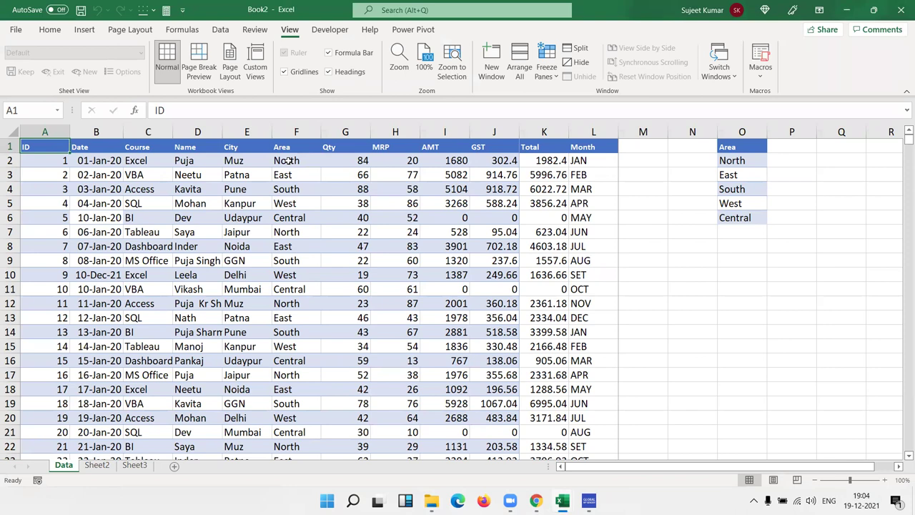
{"action": "left_click", "coordinate": [301, 150]}
{"action": "key", "text": "alt+Tab"}
{"action": "key", "text": "alt+Tab"}
{"action": "key", "text": "alt+Tab"}
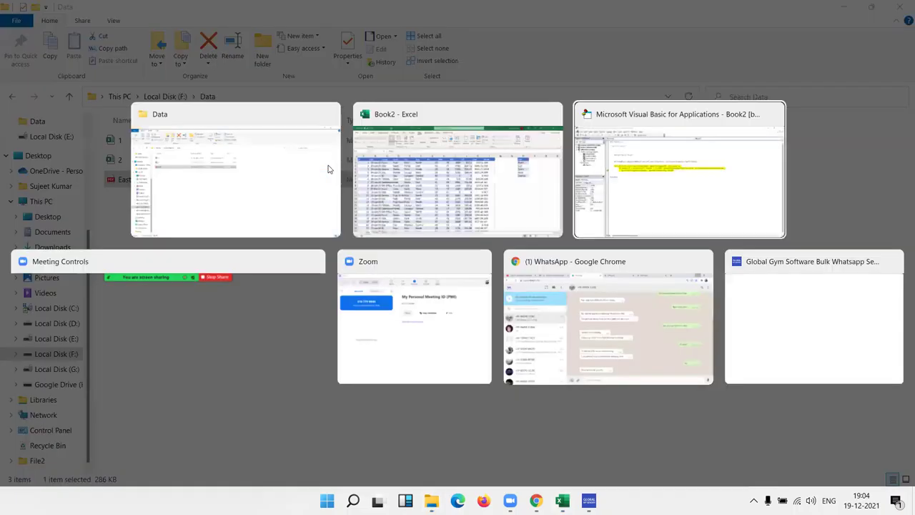
{"action": "left_click", "coordinate": [179, 41]}
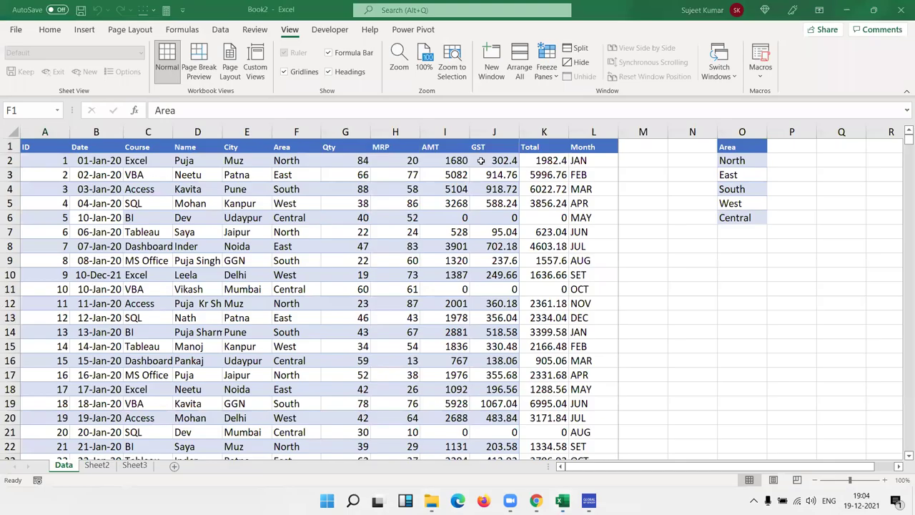
Step: Review the Area list starting at North and the ID header row, then return to Macro1's code
{"action": "left_click", "coordinate": [740, 142]}
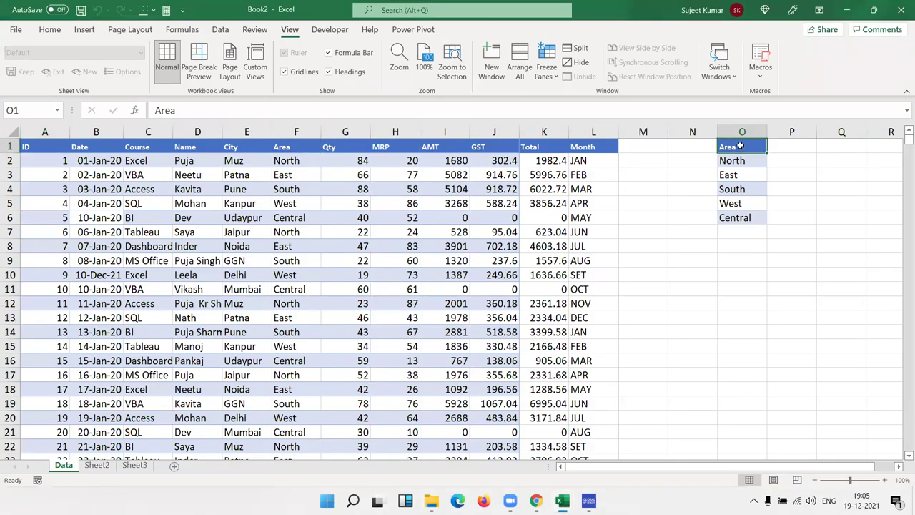
{"action": "left_click", "coordinate": [740, 159]}
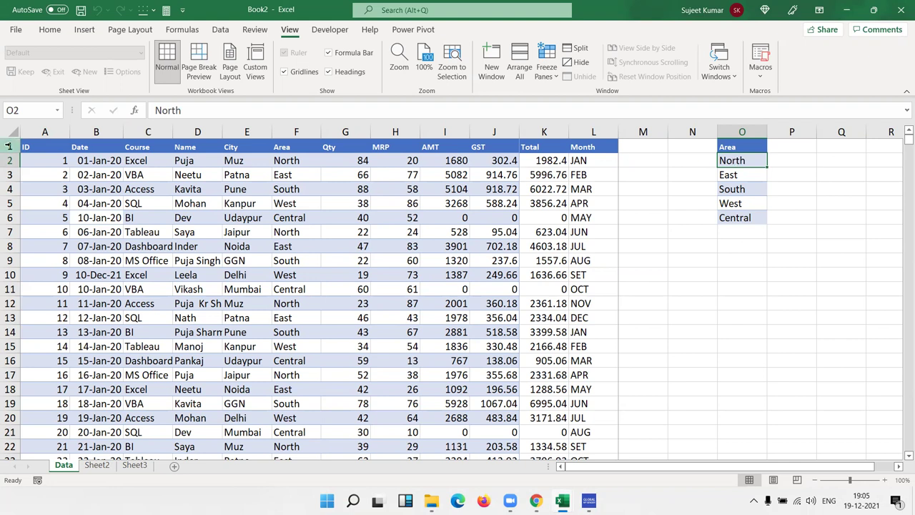
{"action": "left_click", "coordinate": [34, 145]}
{"action": "key", "text": "Right"}
{"action": "key", "text": "Right"}
{"action": "key", "text": "Right"}
{"action": "key", "text": "Right"}
{"action": "key", "text": "Right"}
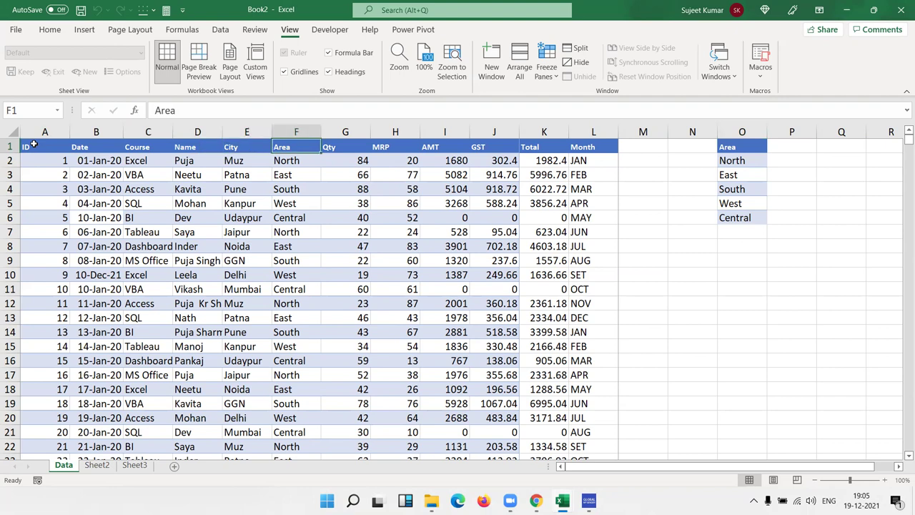
{"action": "key", "text": "alt+Tab"}
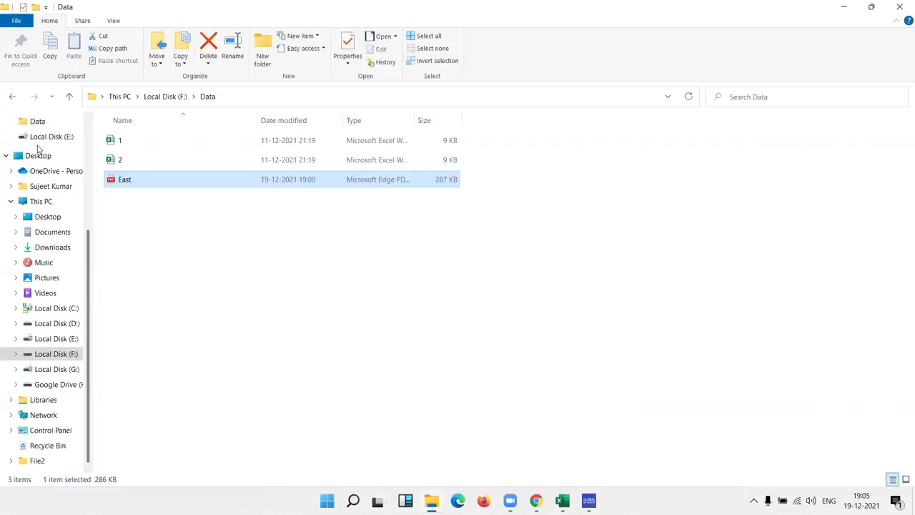
{"action": "key", "text": "alt+Tab"}
{"action": "key", "text": "Tab"}
{"action": "key", "text": "Down"}
Step: Highlight the AutoFilter line's $A$1 range, Field and Criteria1 Range("Q2") arguments
{"action": "double_click", "coordinate": [280, 155]}
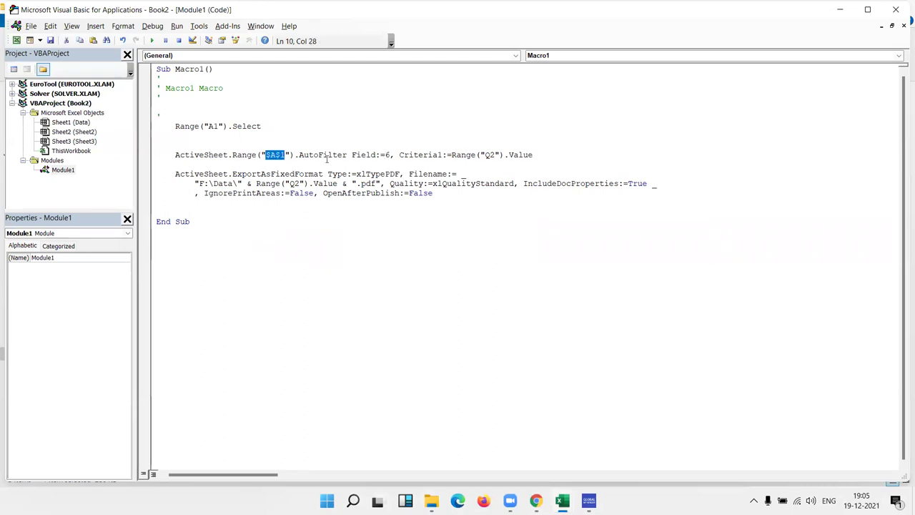
{"action": "double_click", "coordinate": [365, 155]}
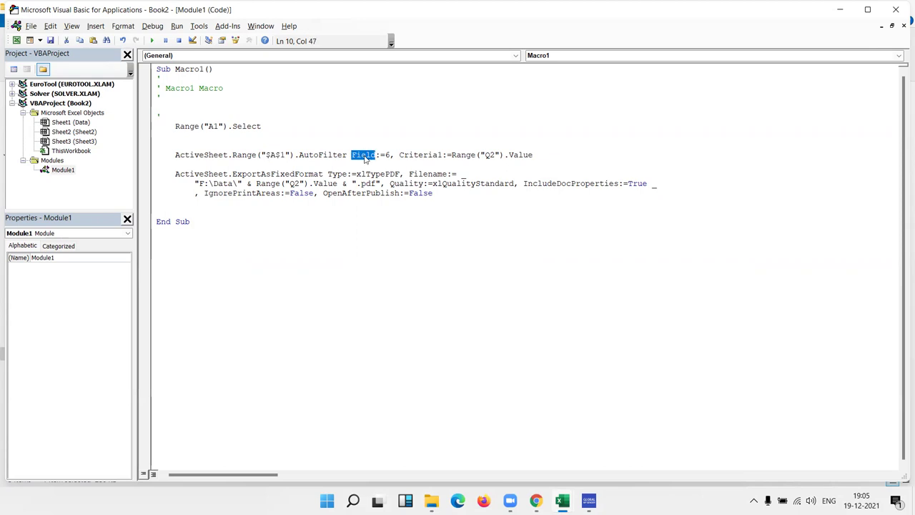
{"action": "left_click_drag", "start_coordinate": [399, 154], "coordinate": [443, 155]}
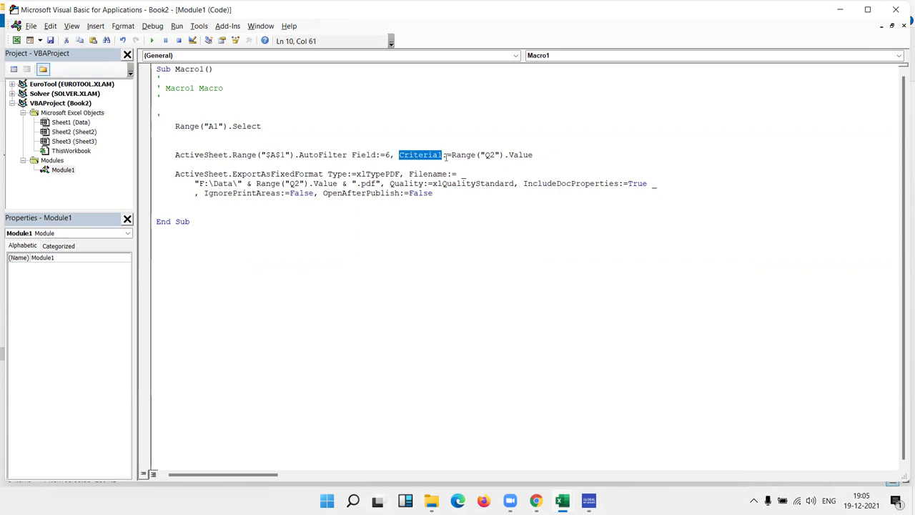
{"action": "left_click", "coordinate": [498, 155]}
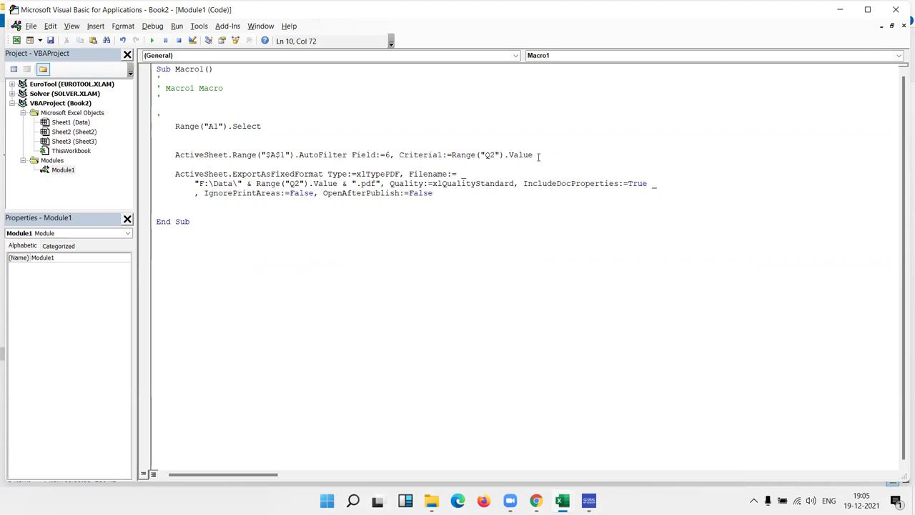
{"action": "left_click", "coordinate": [539, 156]}
{"action": "left_click", "coordinate": [290, 174]}
{"action": "left_click", "coordinate": [318, 155]}
Step: Step Macro1 with F8 through the filter line, pausing before the PDF export
{"action": "left_click", "coordinate": [206, 105]}
{"action": "key", "text": "F8"}
{"action": "key", "text": "F8"}
{"action": "key", "text": "F8"}
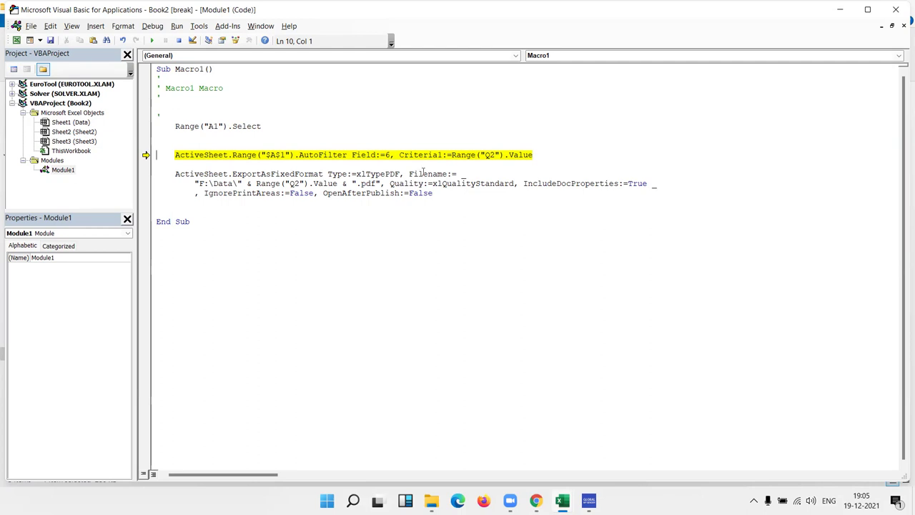
{"action": "key", "text": "F8"}
{"action": "key", "text": "F8"}
{"action": "key", "text": "alt+Tab"}
{"action": "key", "text": "alt+Tab"}
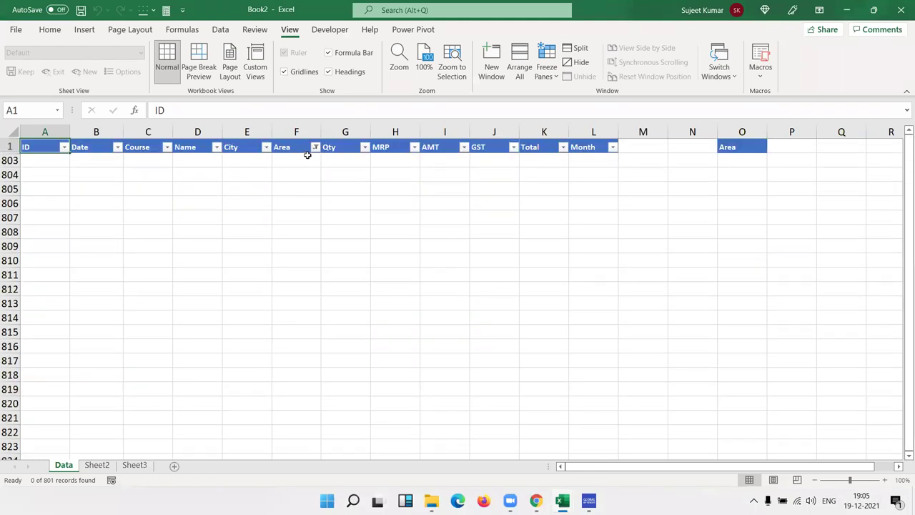
Step: Inspect the Area filter's blank Equals condition, then remove the filter with Ctrl+Shift+L
{"action": "left_click", "coordinate": [315, 147]}
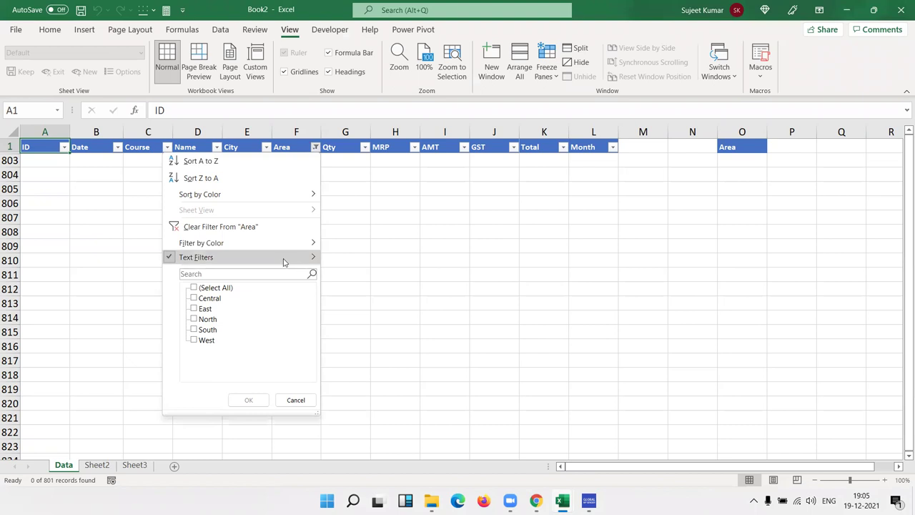
{"action": "mouse_move", "coordinate": [284, 258]}
{"action": "left_click", "coordinate": [352, 260]}
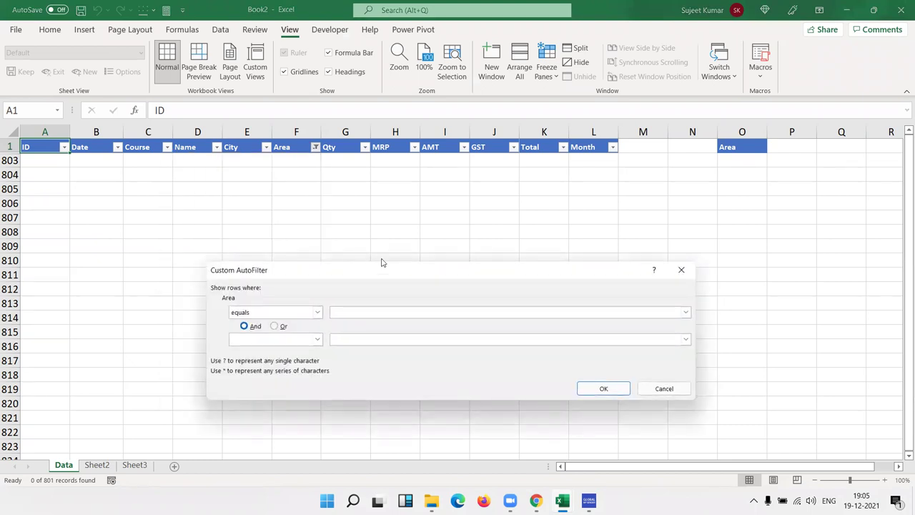
{"action": "key", "text": "Escape"}
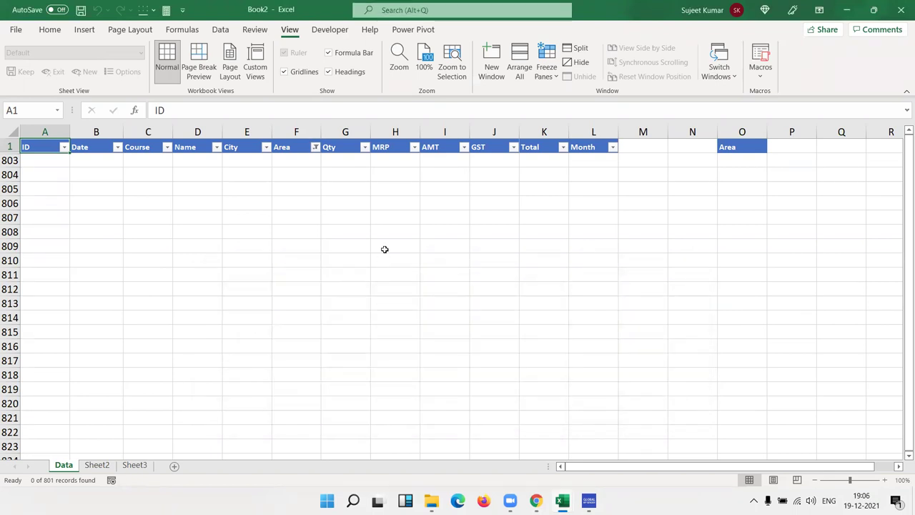
{"action": "key", "text": "ctrl+shift+l"}
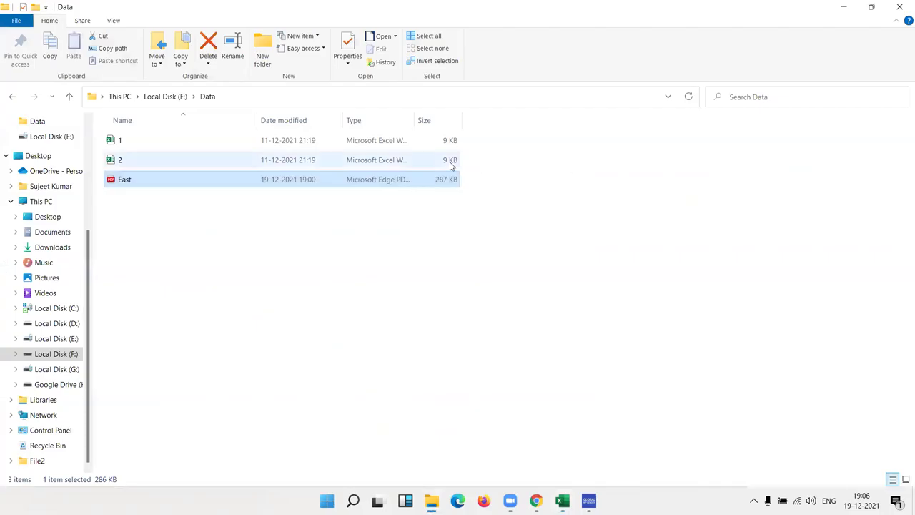
Step: Change Range("Q2") to Range("o2") in the filter and file-name lines, resetting the project
{"action": "key", "text": "alt+Tab"}
{"action": "key", "text": "alt+Tab"}
{"action": "left_click", "coordinate": [490, 156]}
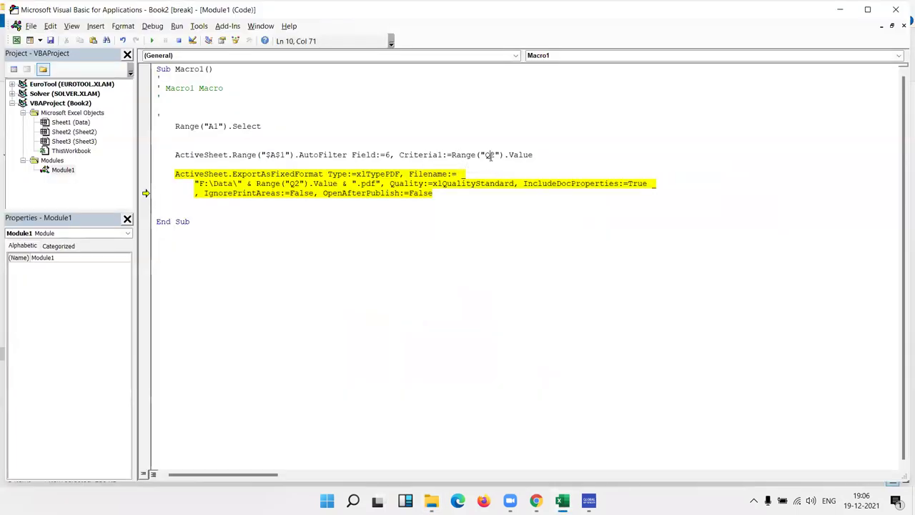
{"action": "key", "text": "BackSpace"}
{"action": "type", "text": "c"}
{"action": "left_click", "coordinate": [293, 183]}
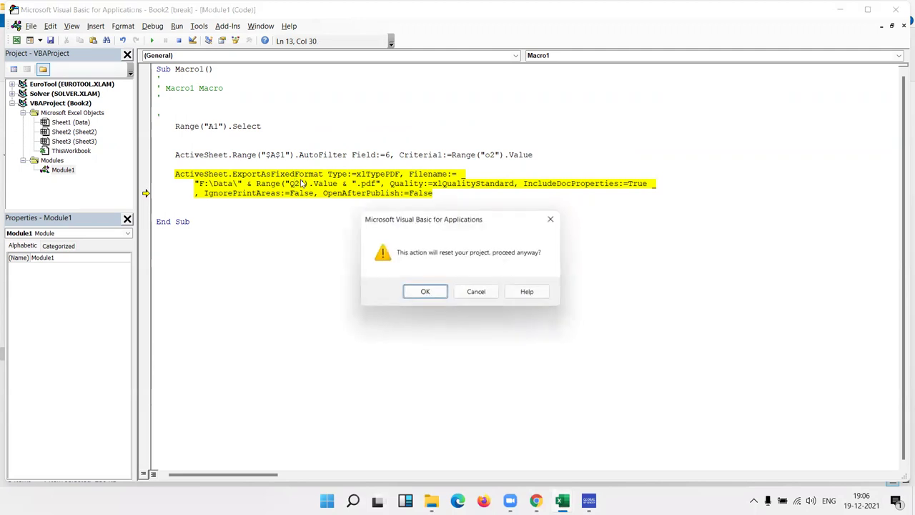
{"action": "key", "text": "Escape"}
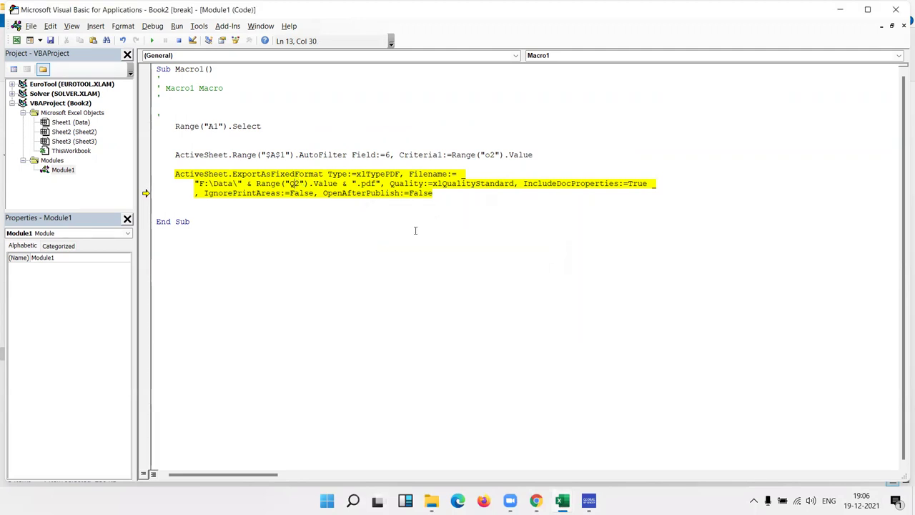
{"action": "left_click", "coordinate": [293, 184]}
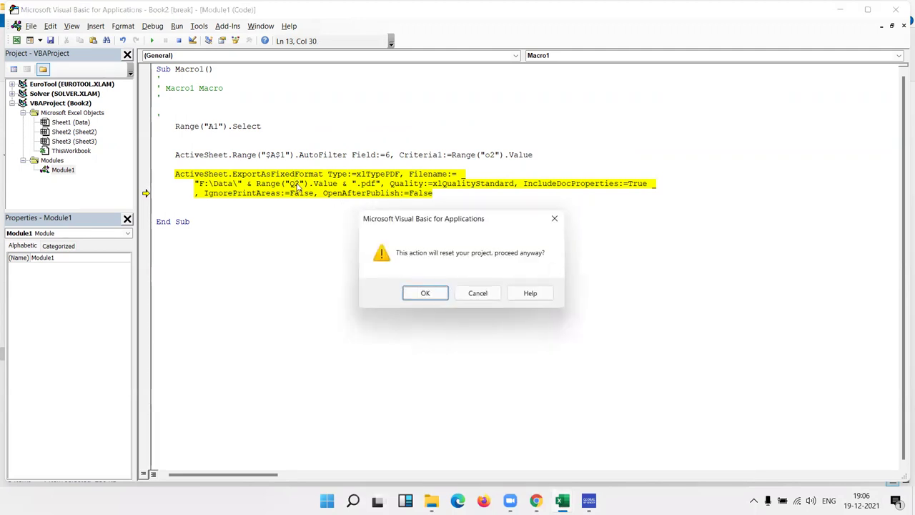
{"action": "left_click", "coordinate": [431, 297]}
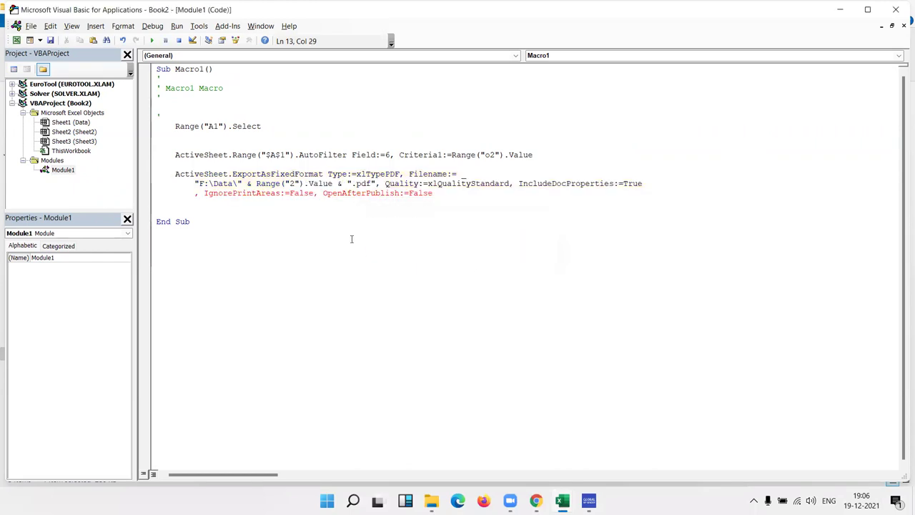
{"action": "type", "text": "o"}
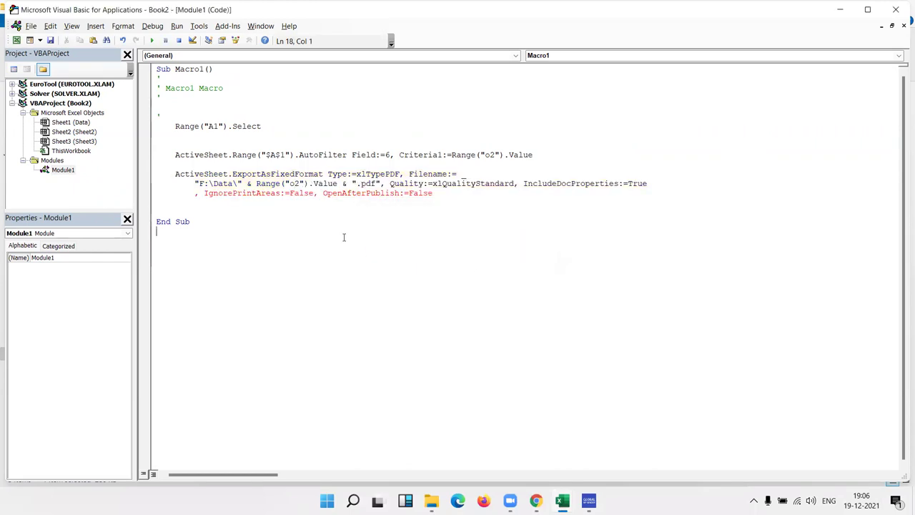
Step: Restore the ' _' line continuation before IgnorePrintAreas in the export statement
{"action": "left_click", "coordinate": [207, 193]}
{"action": "key", "text": "BackSpace"}
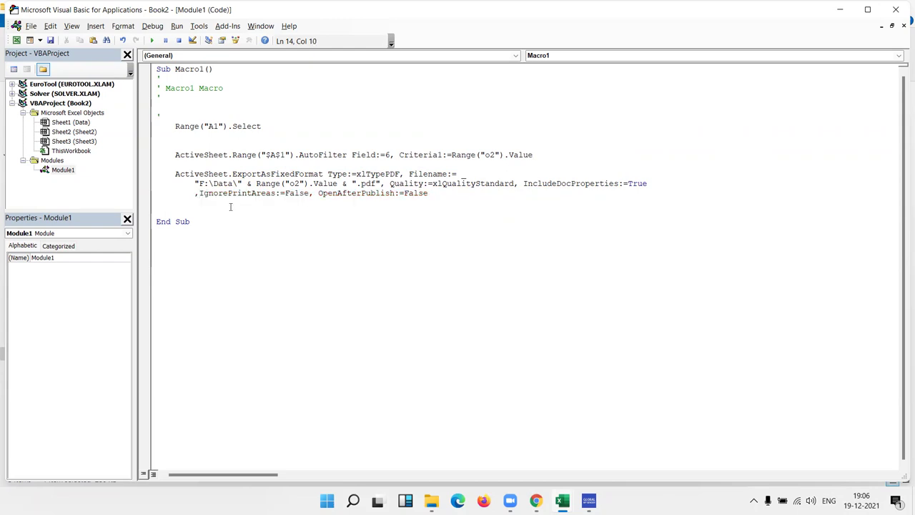
{"action": "left_click", "coordinate": [230, 207]}
{"action": "left_click", "coordinate": [498, 300]}
{"action": "left_click", "coordinate": [656, 184]}
{"action": "type", "text": "_"}
{"action": "left_click", "coordinate": [588, 243]}
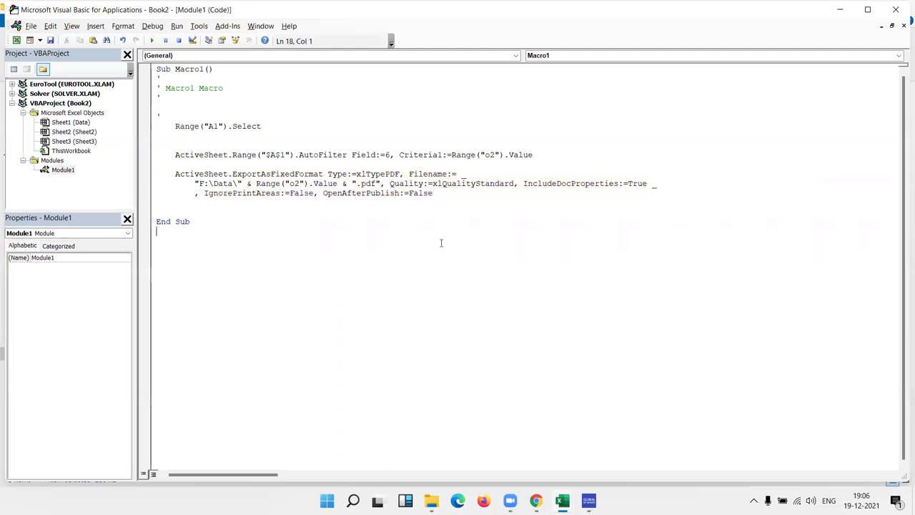
Step: Run Macro1 with F5 and check the F:\Data folder
{"action": "left_click", "coordinate": [278, 174]}
{"action": "key", "text": "F5"}
{"action": "key", "text": "alt+Tab"}
{"action": "key", "text": "alt+Tab"}
{"action": "left_click", "coordinate": [326, 142]}
{"action": "key", "text": "alt+Tab"}
Step: Run Macro1 from View Macros in Book2, filtering to North and exporting North.pdf
{"action": "mouse_move", "coordinate": [562, 500]}
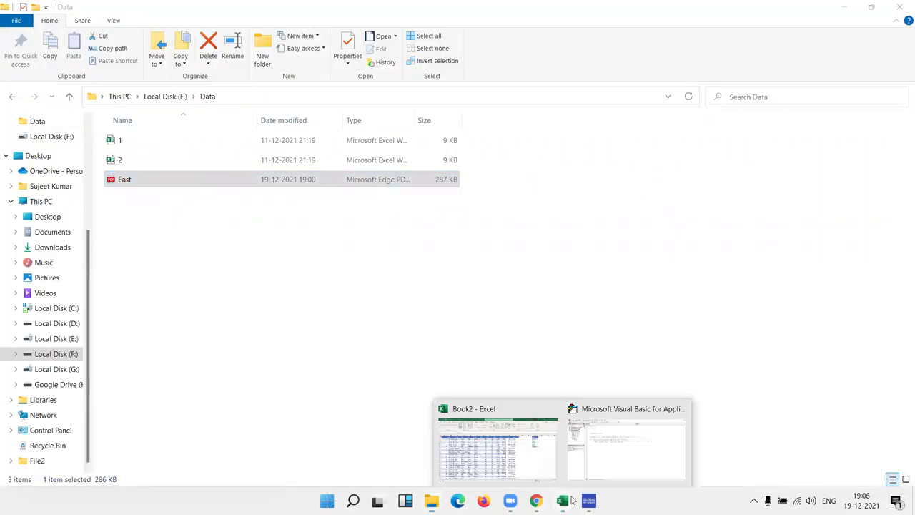
{"action": "left_click", "coordinate": [515, 468]}
{"action": "left_click", "coordinate": [357, 235]}
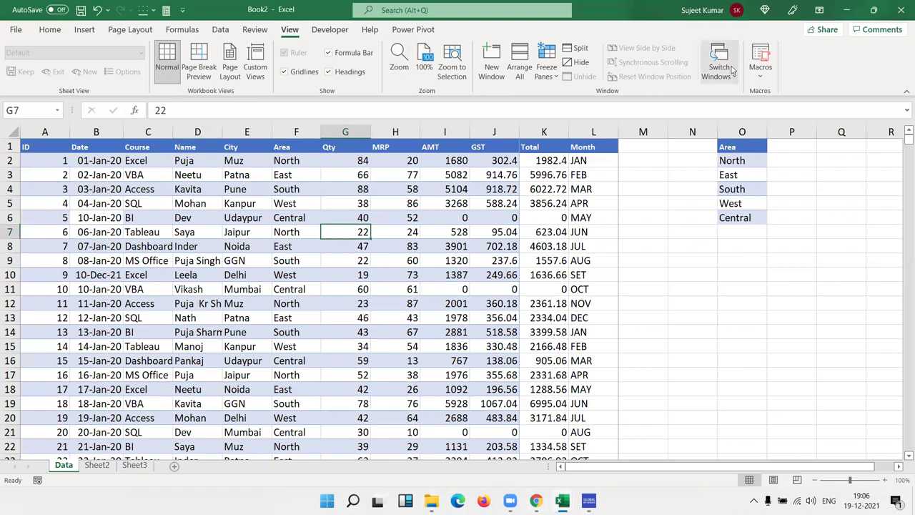
{"action": "left_click", "coordinate": [759, 67]}
{"action": "left_click", "coordinate": [781, 93]}
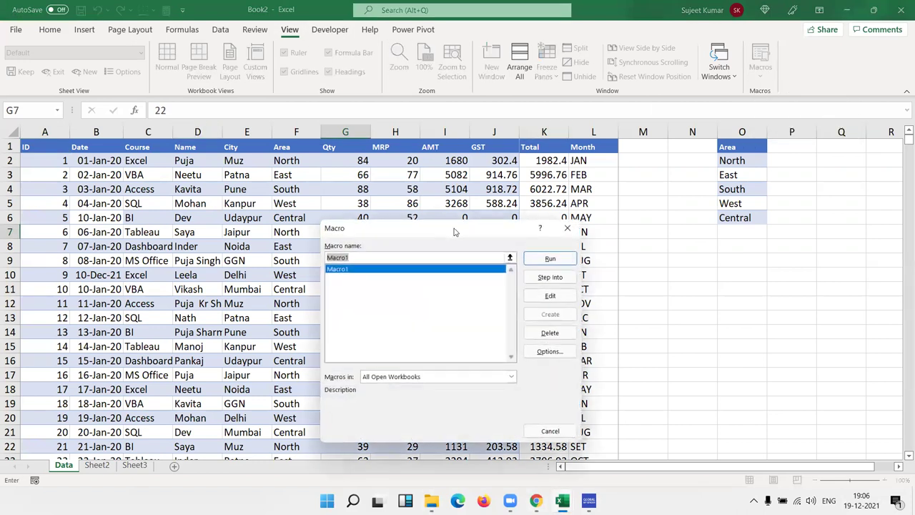
{"action": "left_click", "coordinate": [565, 264]}
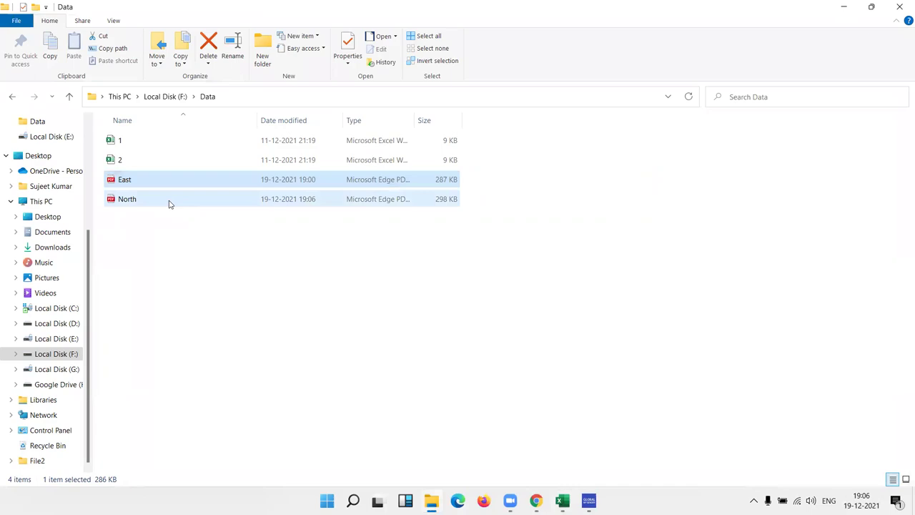
{"action": "double_click", "coordinate": [169, 203]}
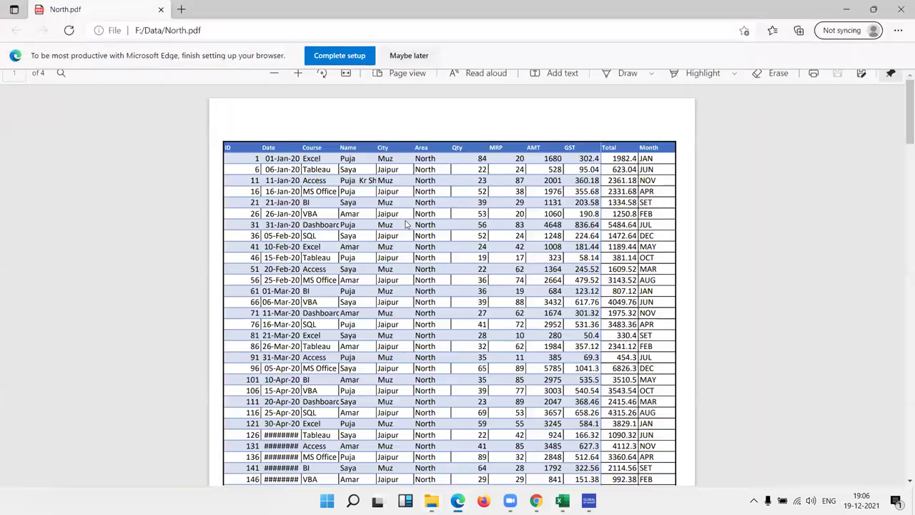
{"action": "scroll", "coordinate": [407, 223], "scroll_direction": "down", "scroll_amount": 15}
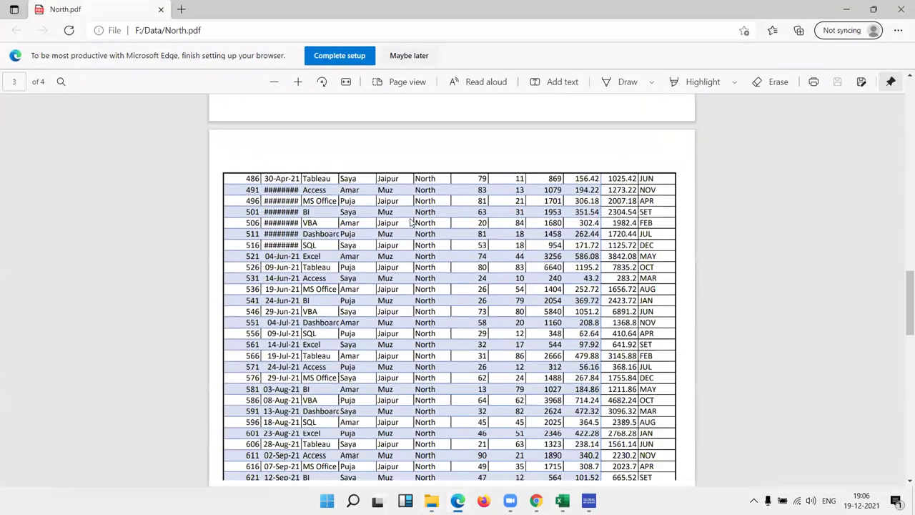
{"action": "scroll", "coordinate": [411, 223], "scroll_direction": "down", "scroll_amount": 10}
{"action": "scroll", "coordinate": [411, 223], "scroll_direction": "down", "scroll_amount": 1}
{"action": "scroll", "coordinate": [411, 223], "scroll_direction": "up", "scroll_amount": 2}
{"action": "scroll", "coordinate": [411, 223], "scroll_direction": "up", "scroll_amount": 3}
{"action": "scroll", "coordinate": [422, 230], "scroll_direction": "up", "scroll_amount": 1}
{"action": "scroll", "coordinate": [433, 239], "scroll_direction": "up", "scroll_amount": 5}
{"action": "scroll", "coordinate": [433, 239], "scroll_direction": "up", "scroll_amount": 2}
{"action": "scroll", "coordinate": [434, 241], "scroll_direction": "up", "scroll_amount": 6}
{"action": "scroll", "coordinate": [433, 241], "scroll_direction": "up", "scroll_amount": 6}
{"action": "scroll", "coordinate": [434, 240], "scroll_direction": "up", "scroll_amount": 4}
{"action": "scroll", "coordinate": [434, 241], "scroll_direction": "up", "scroll_amount": 3}
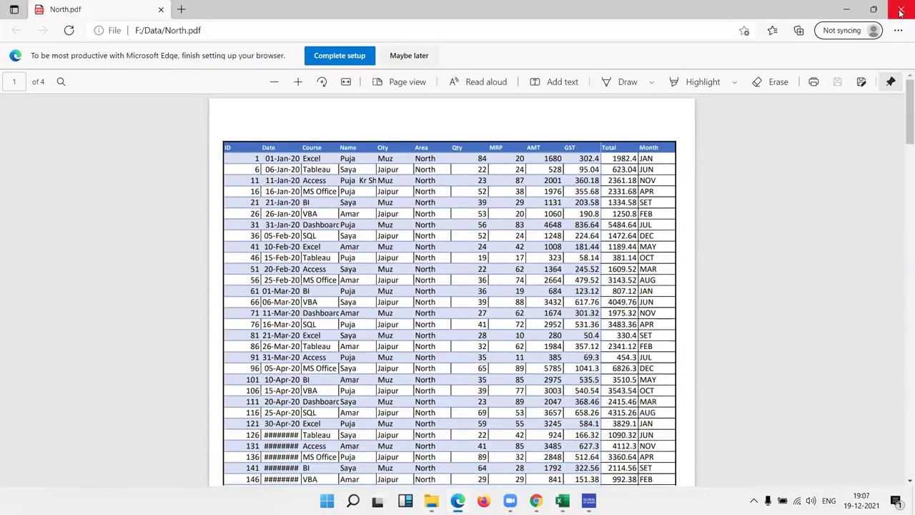
{"action": "left_click", "coordinate": [899, 12]}
Step: Remove the filter from the Data sheet and return to the macro code
{"action": "key", "text": "alt+Tab"}
{"action": "left_click", "coordinate": [381, 233]}
{"action": "key", "text": "ctrl+shift+l"}
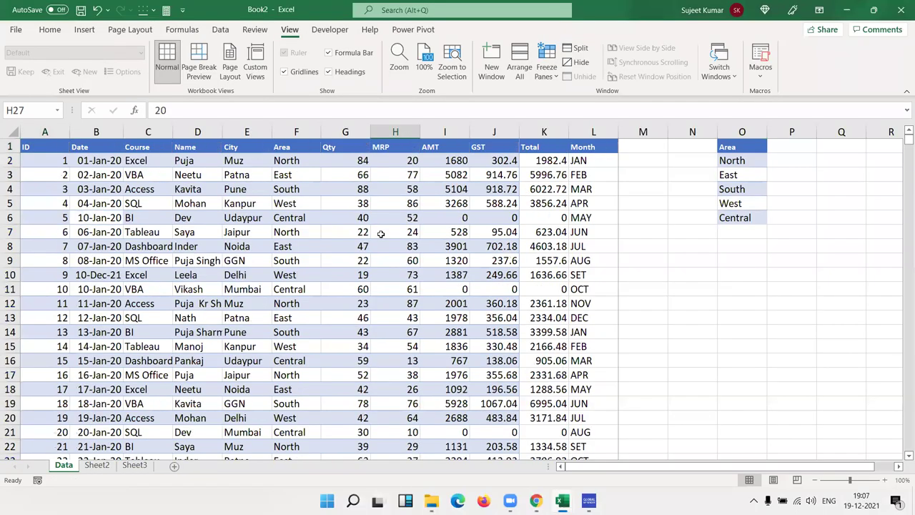
{"action": "key", "text": "alt+Tab"}
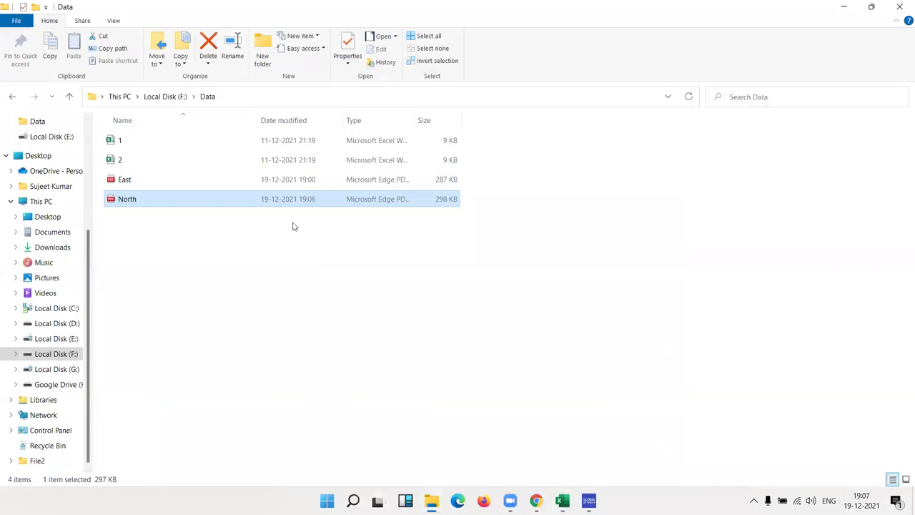
{"action": "key", "text": "alt+Tab"}
{"action": "key", "text": "Tab"}
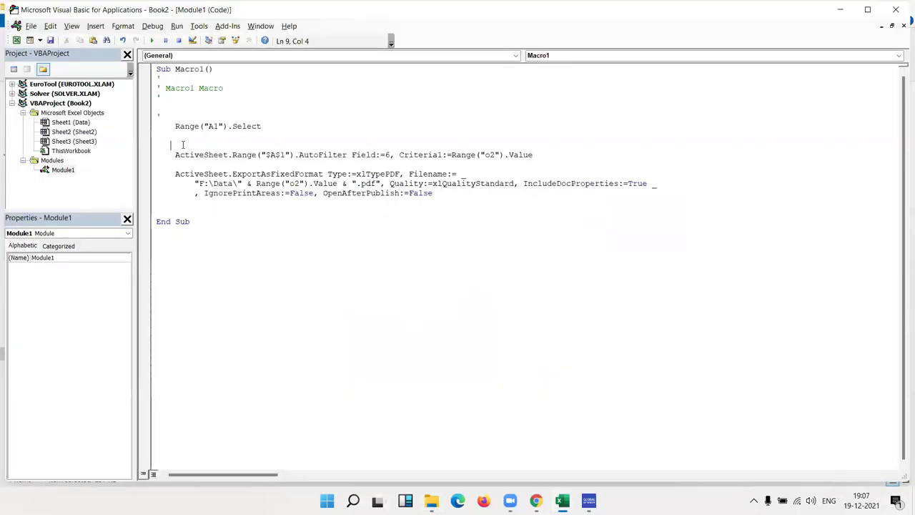
Step: Insert a new line above the filter statement and type "for i =2 to"
{"action": "key", "text": "Return"}
{"action": "key", "text": "Return"}
{"action": "key", "text": "Return"}
{"action": "left_click", "coordinate": [157, 183]}
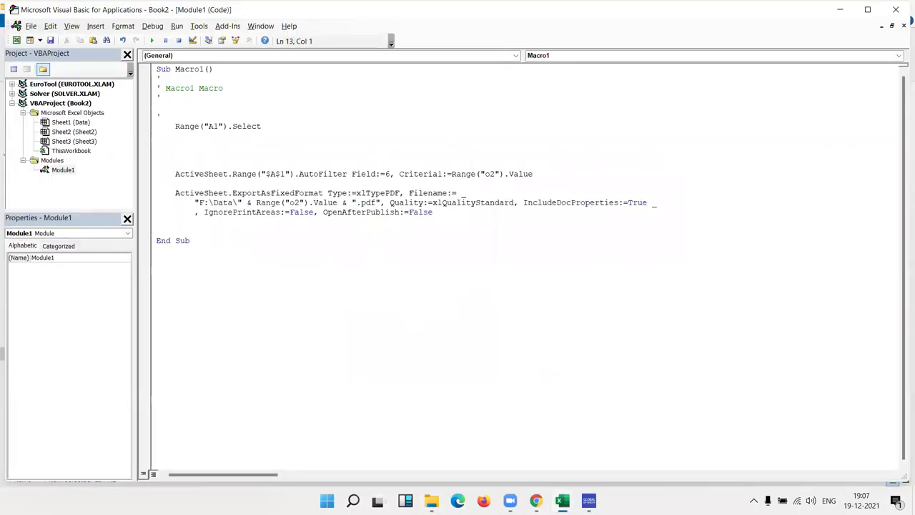
{"action": "key", "text": "Delete"}
{"action": "key", "text": "Up"}
{"action": "key", "text": "Up"}
{"action": "key", "text": "Return"}
{"action": "key", "text": "Up"}
{"action": "type", "text": "for i =2 to"}
Step: Check the area names North to Central in O2:O6, then return to the VBA editor
{"action": "key", "text": "alt+Tab"}
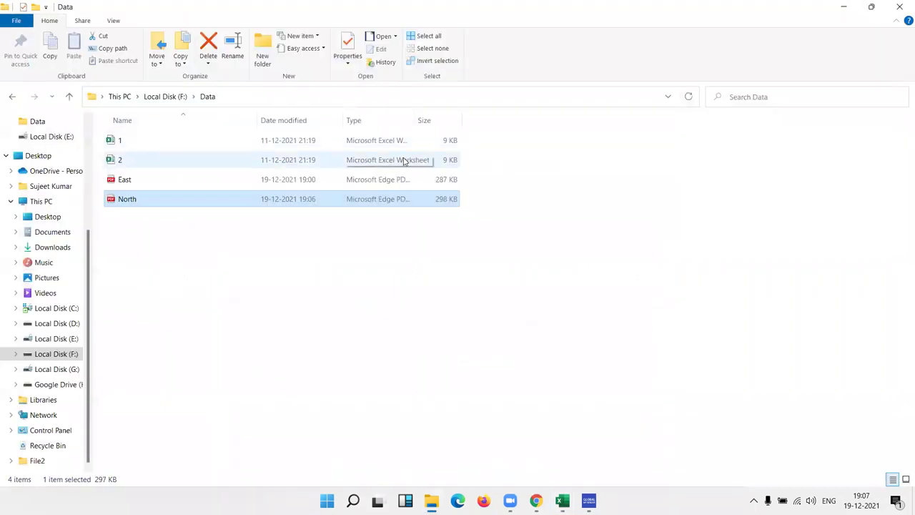
{"action": "key", "text": "alt+Tab"}
{"action": "left_click", "coordinate": [693, 215]}
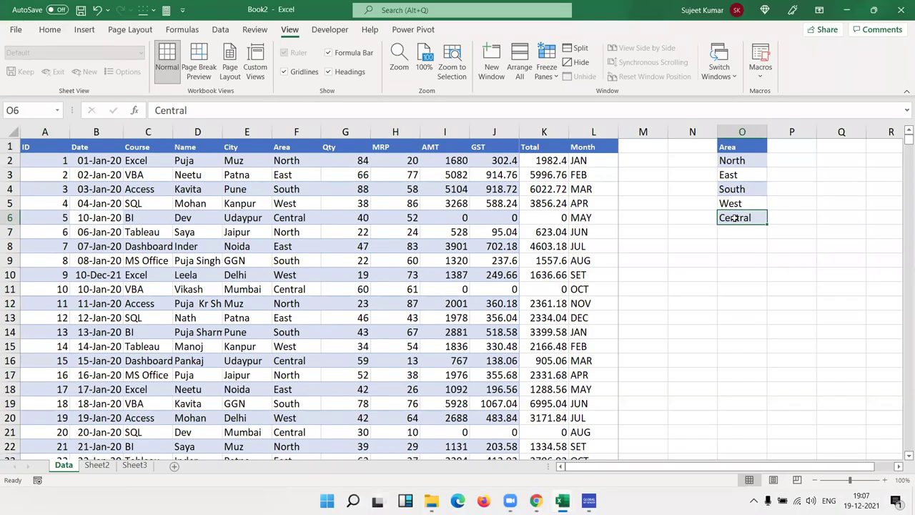
{"action": "key", "text": "ctrl+shift+Up"}
{"action": "key", "text": "shift+Down"}
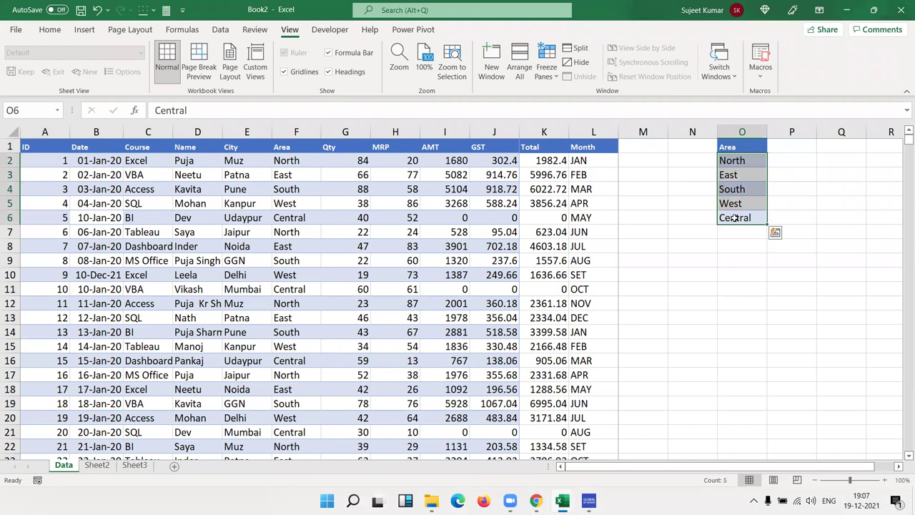
{"action": "key", "text": "Down"}
{"action": "key", "text": "Up"}
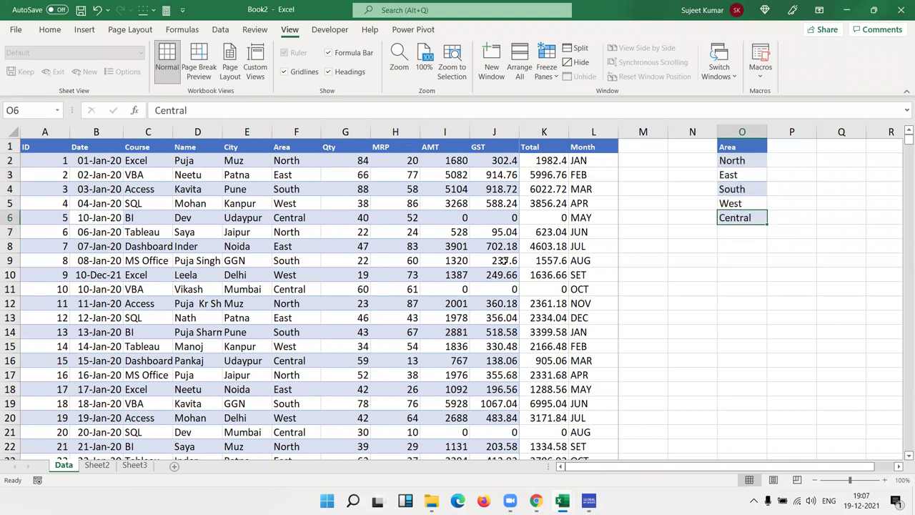
{"action": "key", "text": "alt+Tab"}
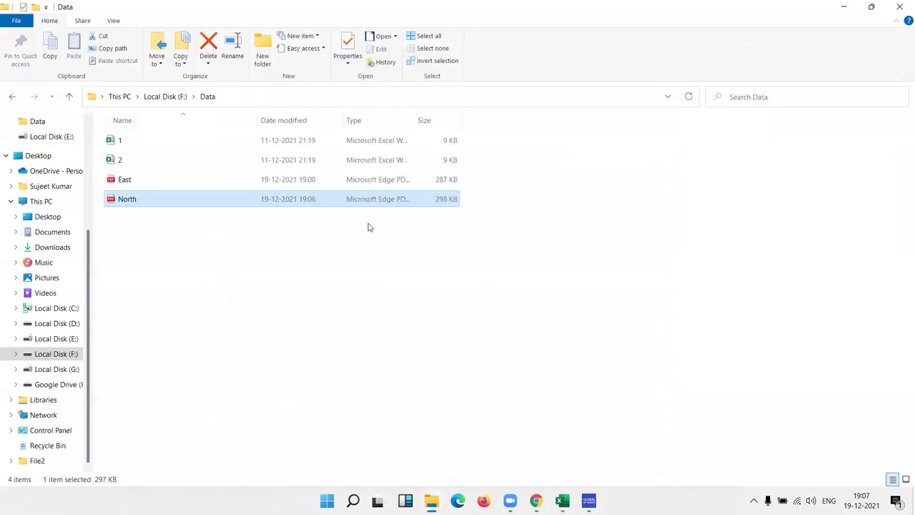
{"action": "key", "text": "alt+Tab"}
{"action": "key", "text": "Tab"}
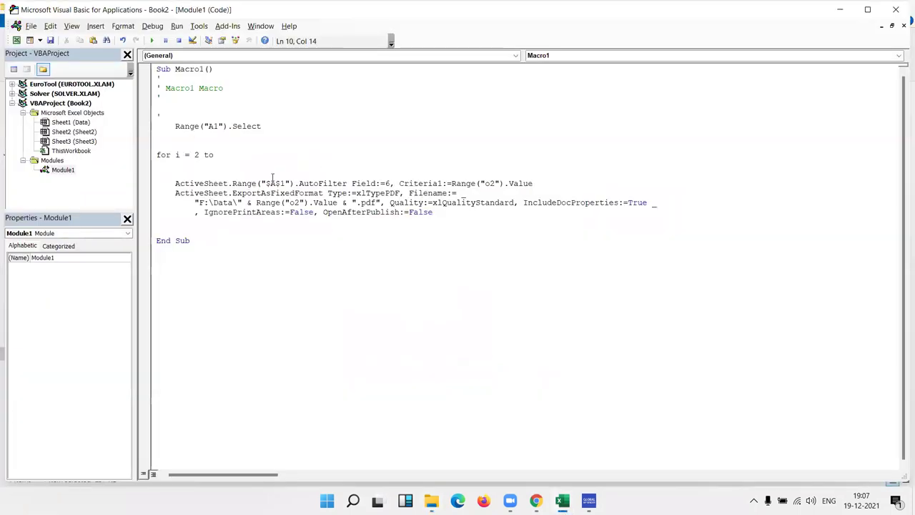
Step: Add a 'Next i' line above End Sub to close the loop
{"action": "left_click", "coordinate": [198, 220]}
{"action": "key", "text": "Return"}
{"action": "type", "text": "next i"}
Step: Change the AutoFilter criterion from Range("o2") to Range("o" & i)
{"action": "left_click_drag", "start_coordinate": [494, 183], "coordinate": [489, 184]}
{"action": "key", "text": "Delete"}
{"action": "key", "text": "Right"}
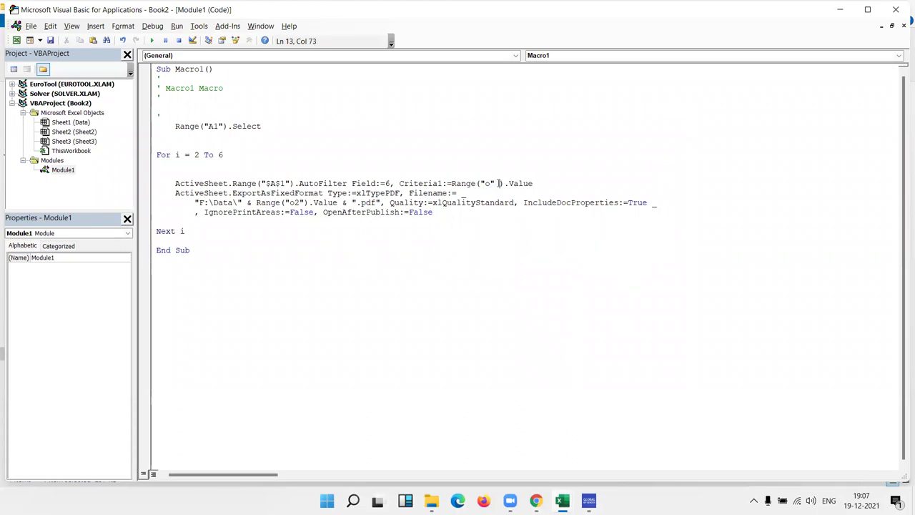
{"action": "type", "text": "& i"}
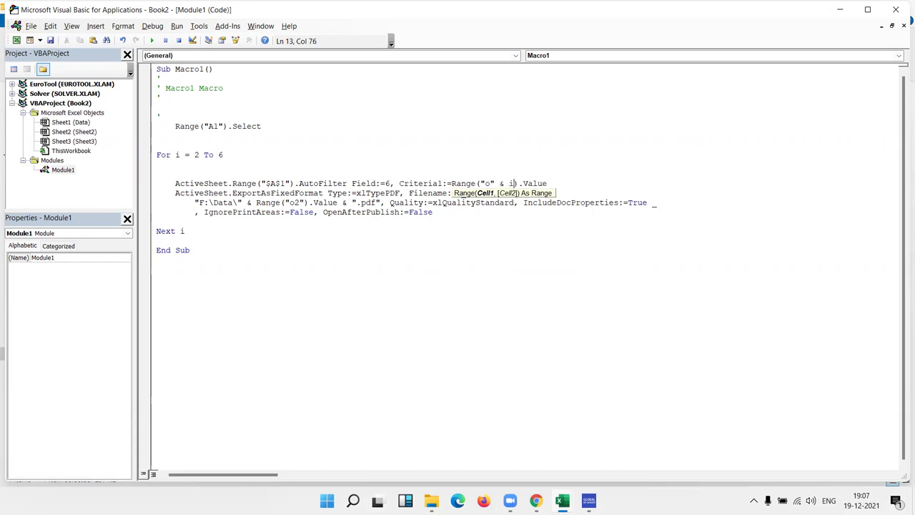
{"action": "left_click", "coordinate": [427, 239]}
Step: Change the PDF filename reference from Range("o2") to Range("o" & i)
{"action": "left_click", "coordinate": [297, 202]}
{"action": "key", "text": "BackSpace"}
{"action": "type", "text": "& io"}
{"action": "key", "text": "BackSpace"}
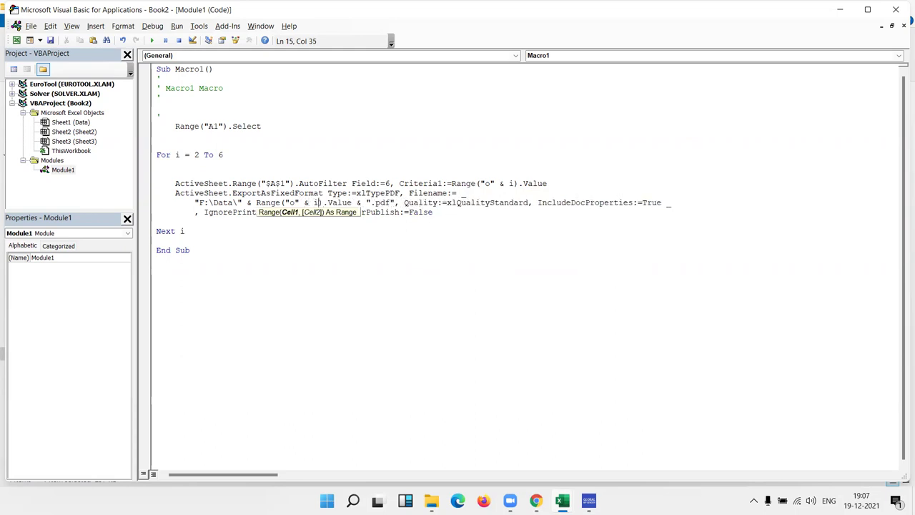
{"action": "left_click", "coordinate": [310, 257]}
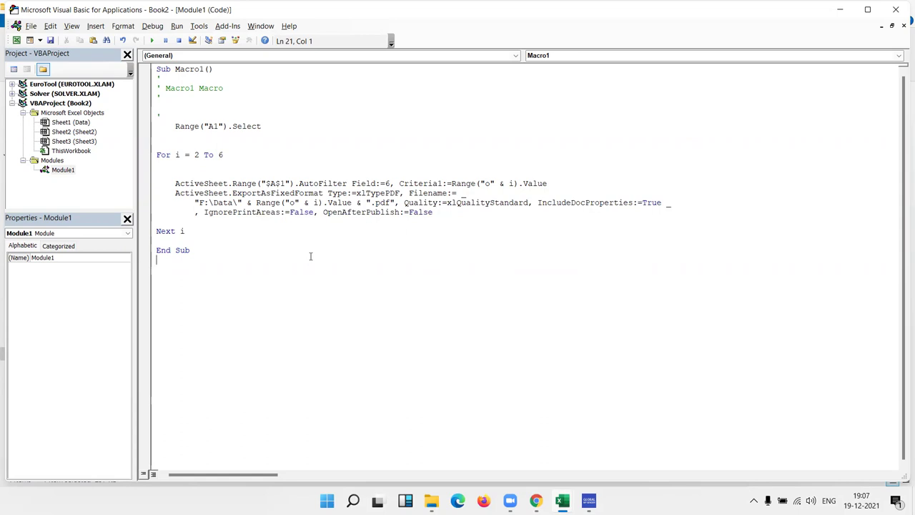
Step: Delete the old North and East PDFs from the Data folder
{"action": "key", "text": "alt+Tab"}
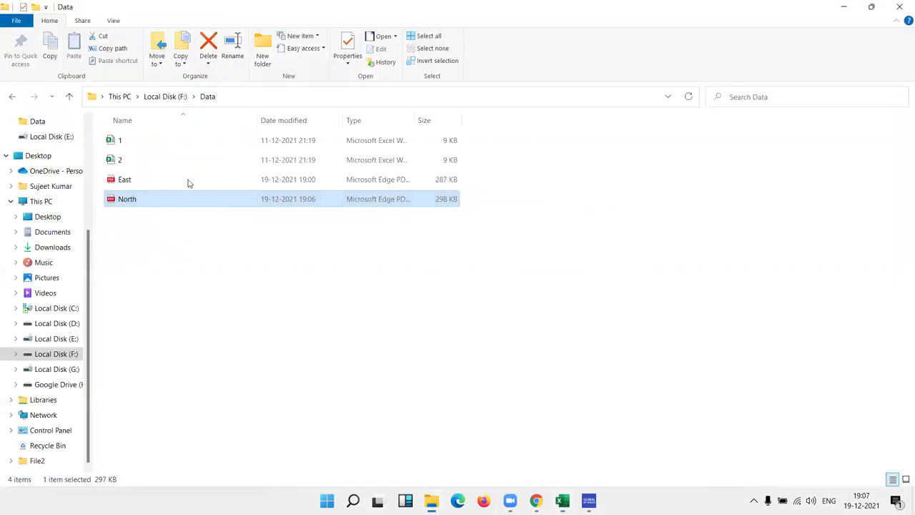
{"action": "key", "text": "alt+Tab"}
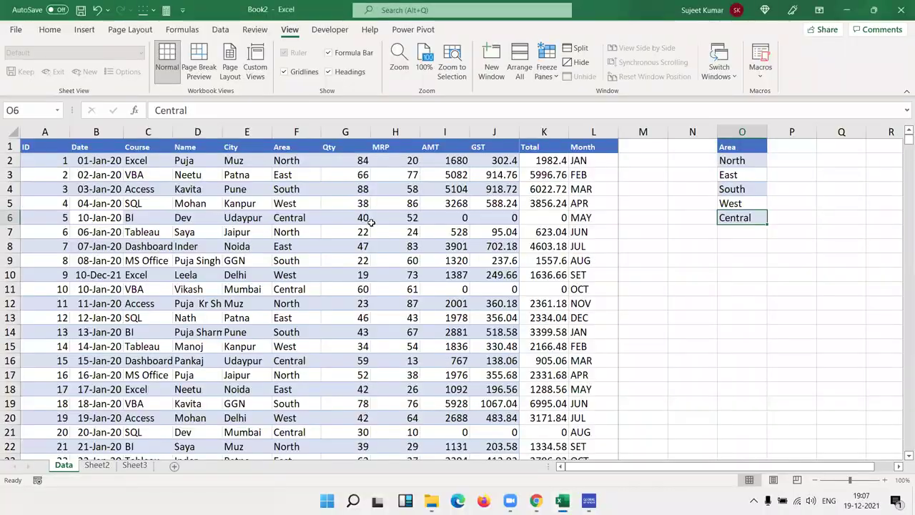
{"action": "key", "text": "alt+Tab"}
{"action": "key", "text": "Up"}
{"action": "key", "text": "shift+Down"}
{"action": "key", "text": "Delete"}
Step: Give Macro1 the keyboard shortcut Ctrl+Shift+Q in the macro options
{"action": "key", "text": "alt+Tab"}
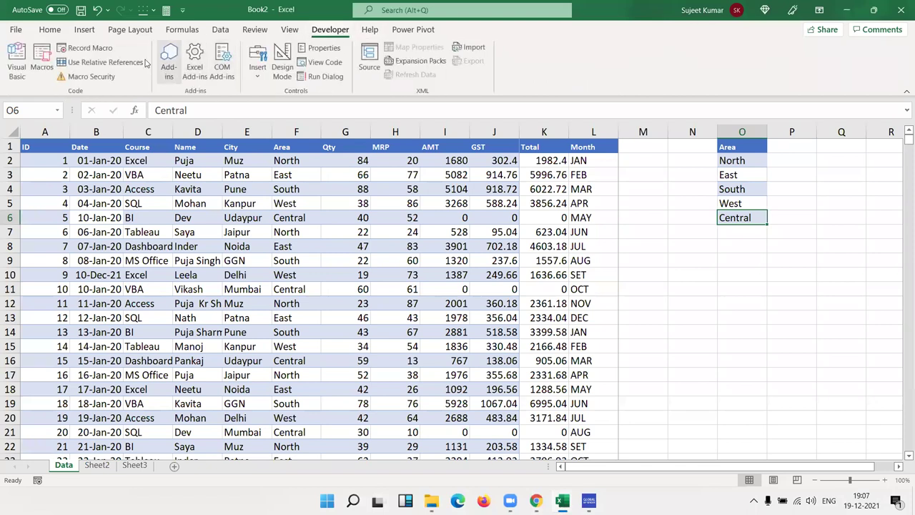
{"action": "left_click", "coordinate": [40, 63]}
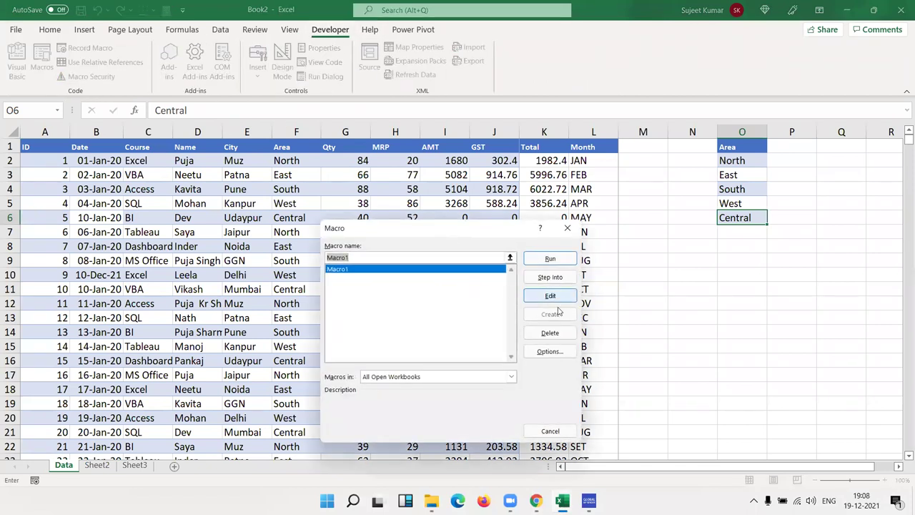
{"action": "left_click", "coordinate": [550, 351]}
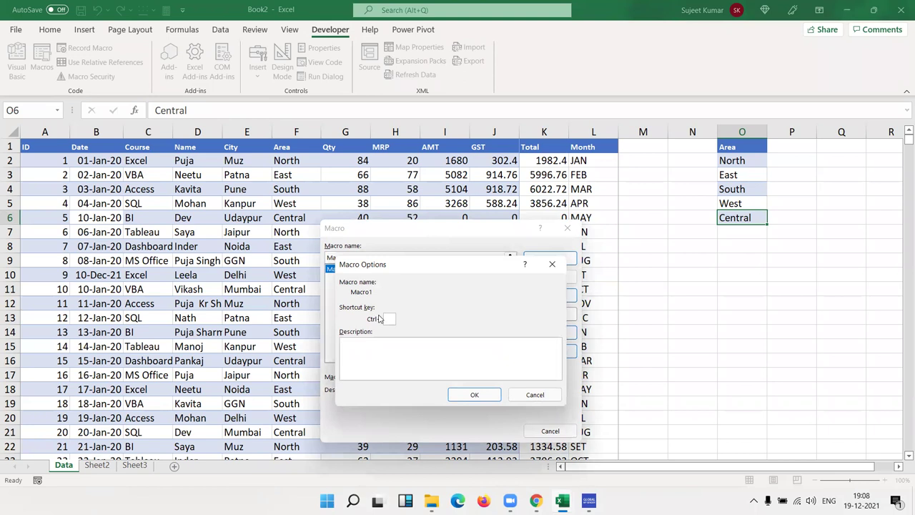
{"action": "type", "text": "Q"}
{"action": "left_click", "coordinate": [472, 395]}
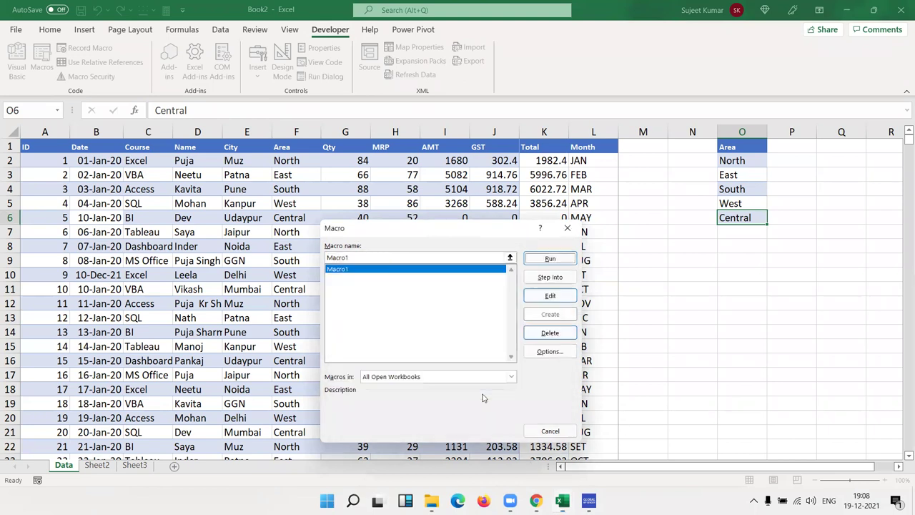
{"action": "left_click", "coordinate": [567, 227]}
{"action": "left_click", "coordinate": [302, 160]}
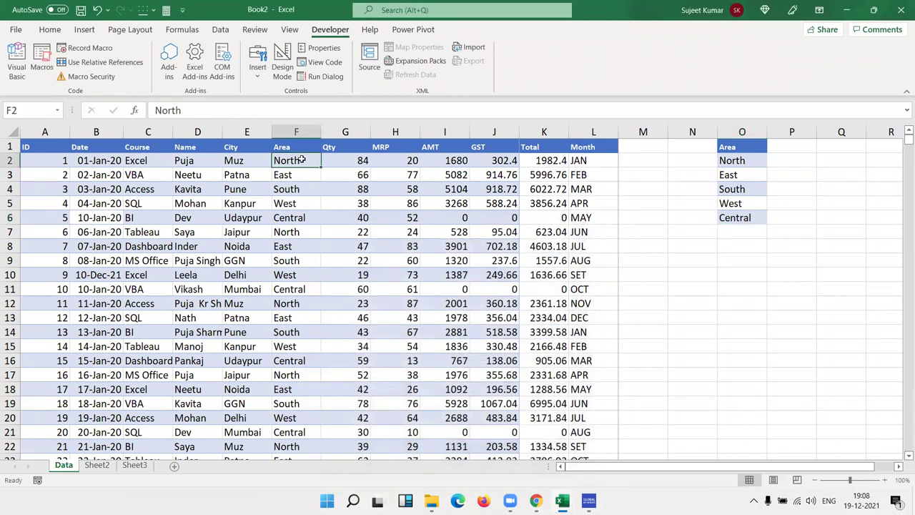
Step: Run Macro1 with Ctrl+Shift+Q, check the five area PDFs, then clear the Area filter with Ctrl+Shift+L
{"action": "key", "text": "ctrl+shift+q"}
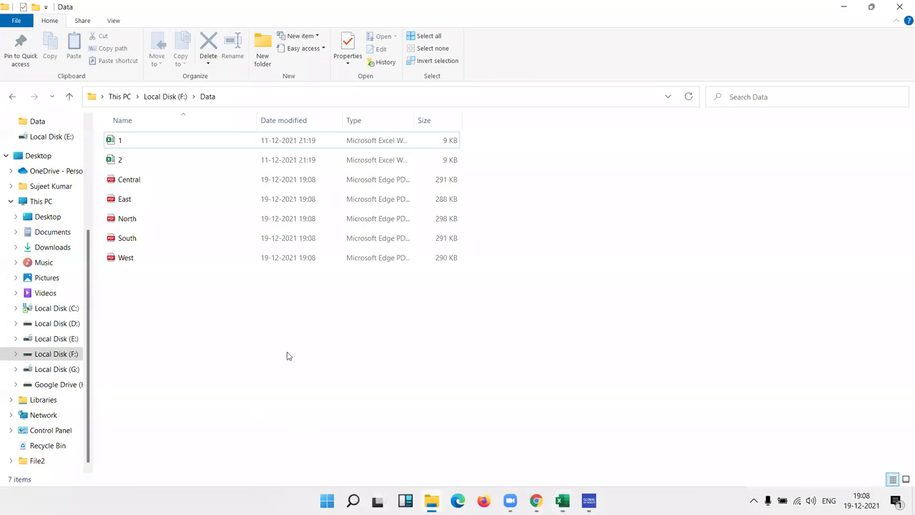
{"action": "mouse_move", "coordinate": [286, 352]}
{"action": "left_mouse_down"}
{"action": "mouse_move", "coordinate": [152, 253]}
{"action": "mouse_move", "coordinate": [118, 177]}
{"action": "left_mouse_up"}
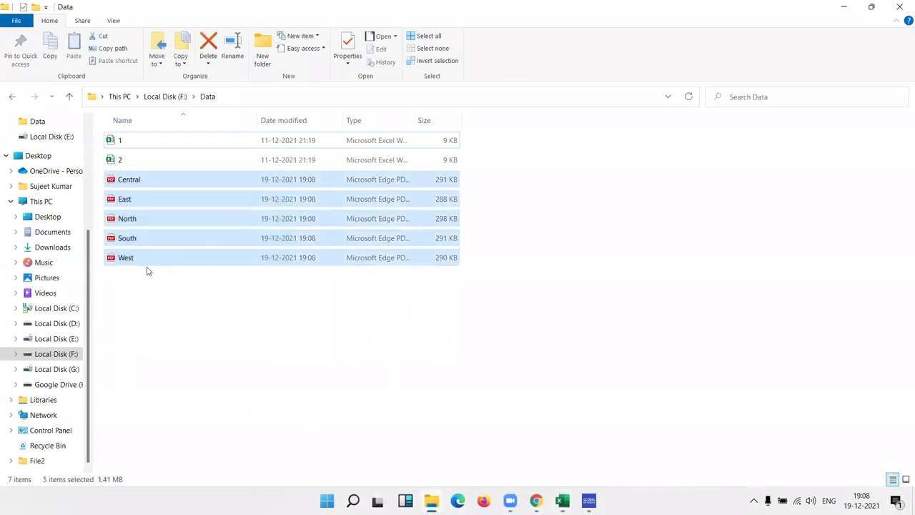
{"action": "key", "text": "alt+Tab"}
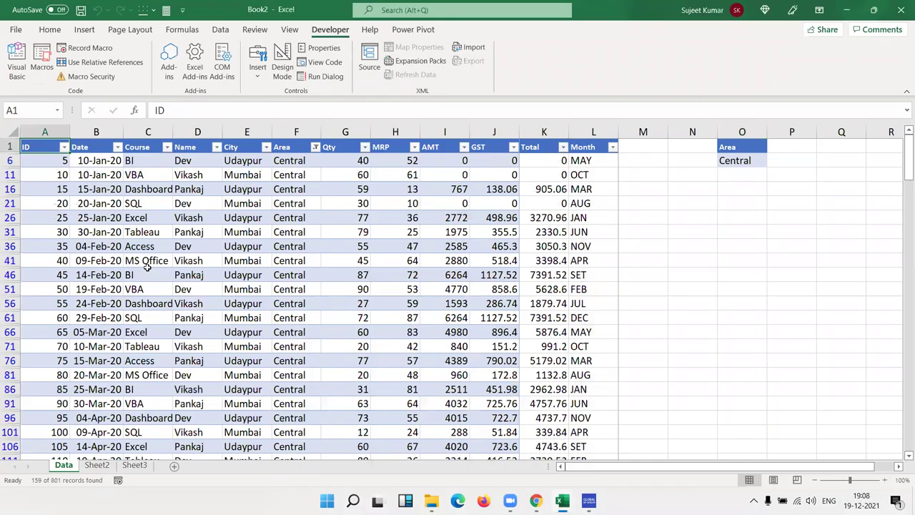
{"action": "key", "text": "ctrl+shift+l"}
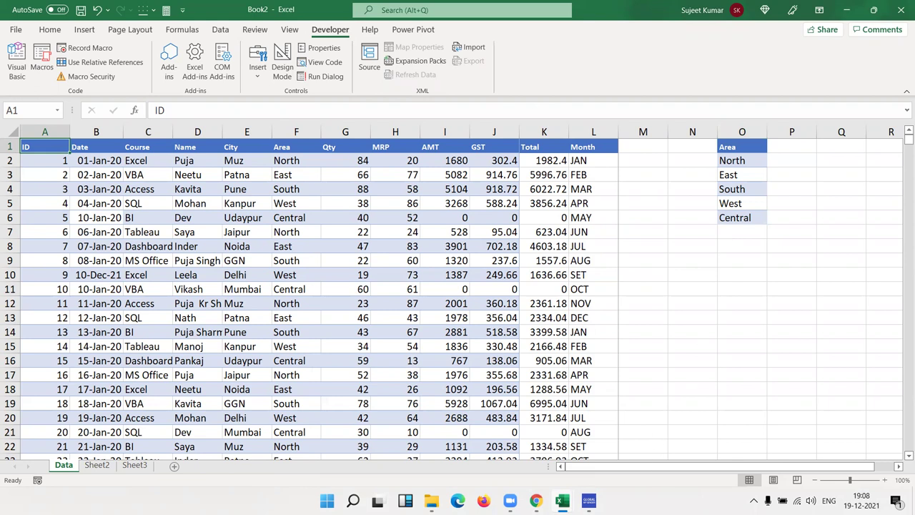
Step: Review the Macro1 code, then minimize the VBA editor, Book2 and the Data folder
{"action": "mouse_move", "coordinate": [562, 500]}
{"action": "left_click", "coordinate": [635, 439]}
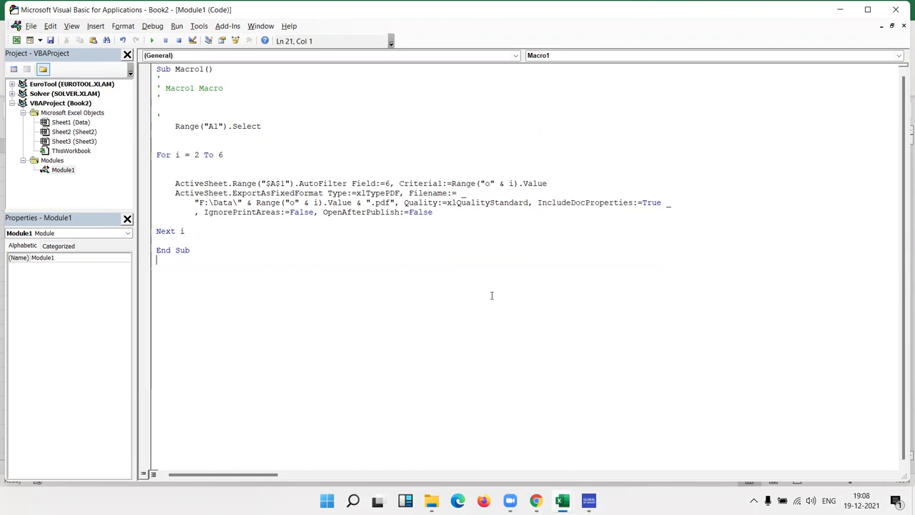
{"action": "left_click", "coordinate": [839, 9]}
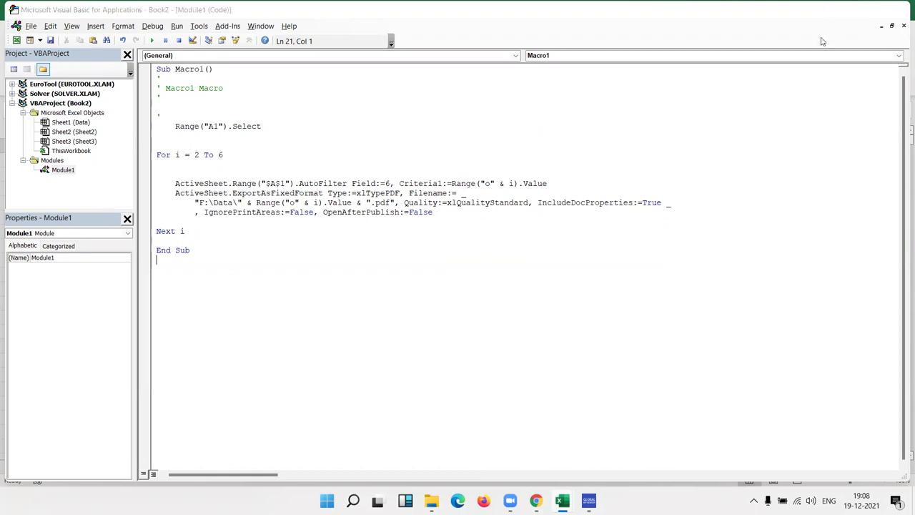
{"action": "left_click", "coordinate": [843, 10]}
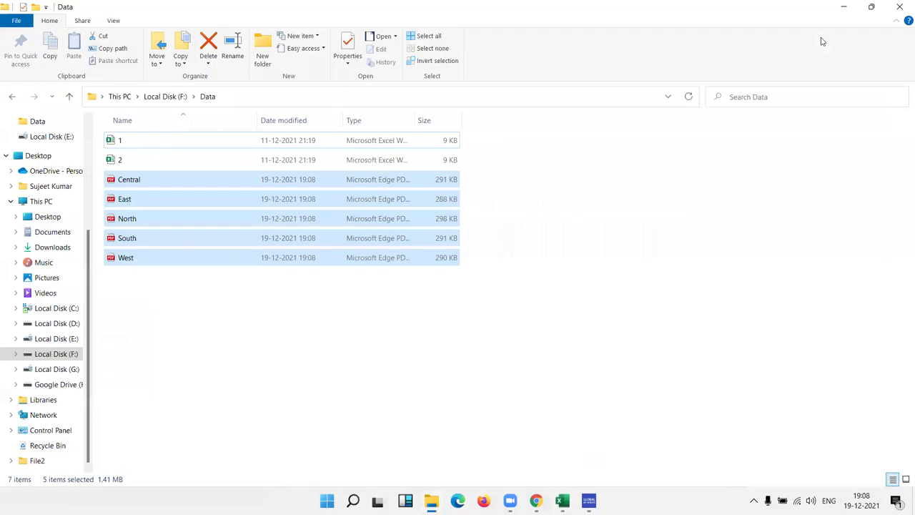
{"action": "left_click", "coordinate": [843, 6]}
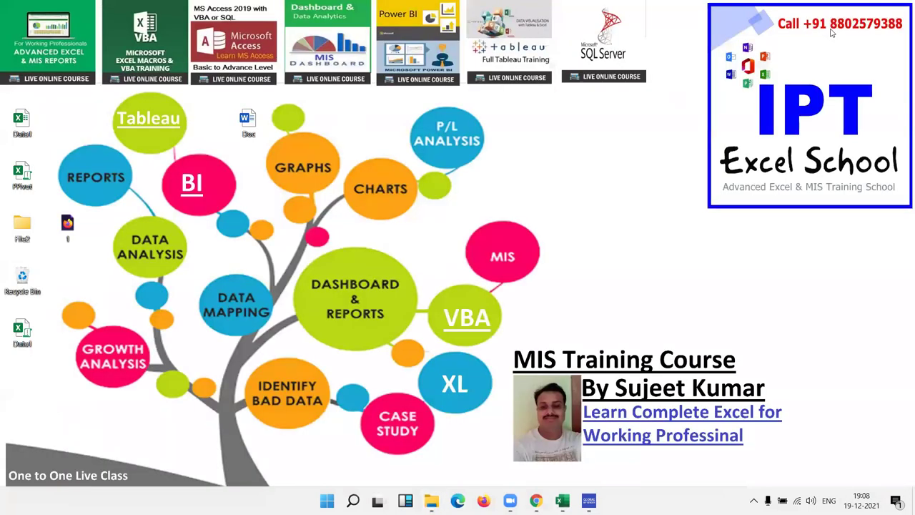
{"action": "mouse_move", "coordinate": [512, 499]}
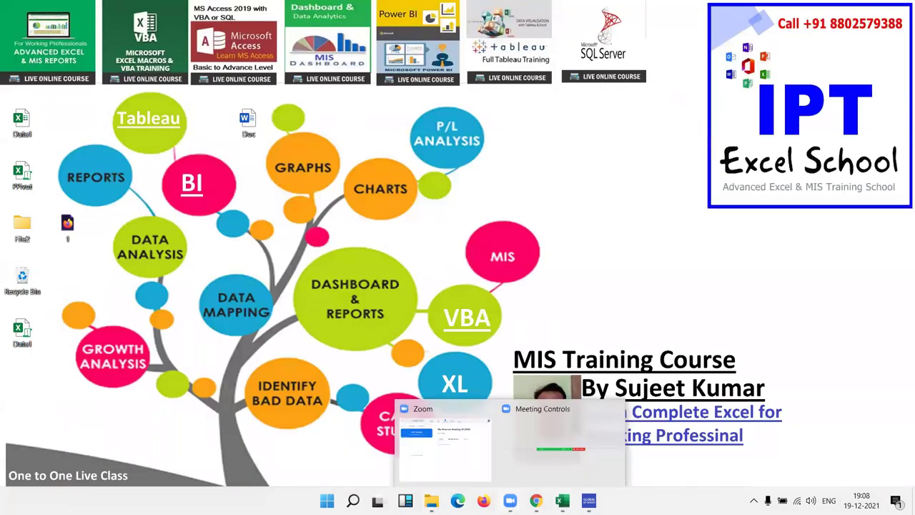